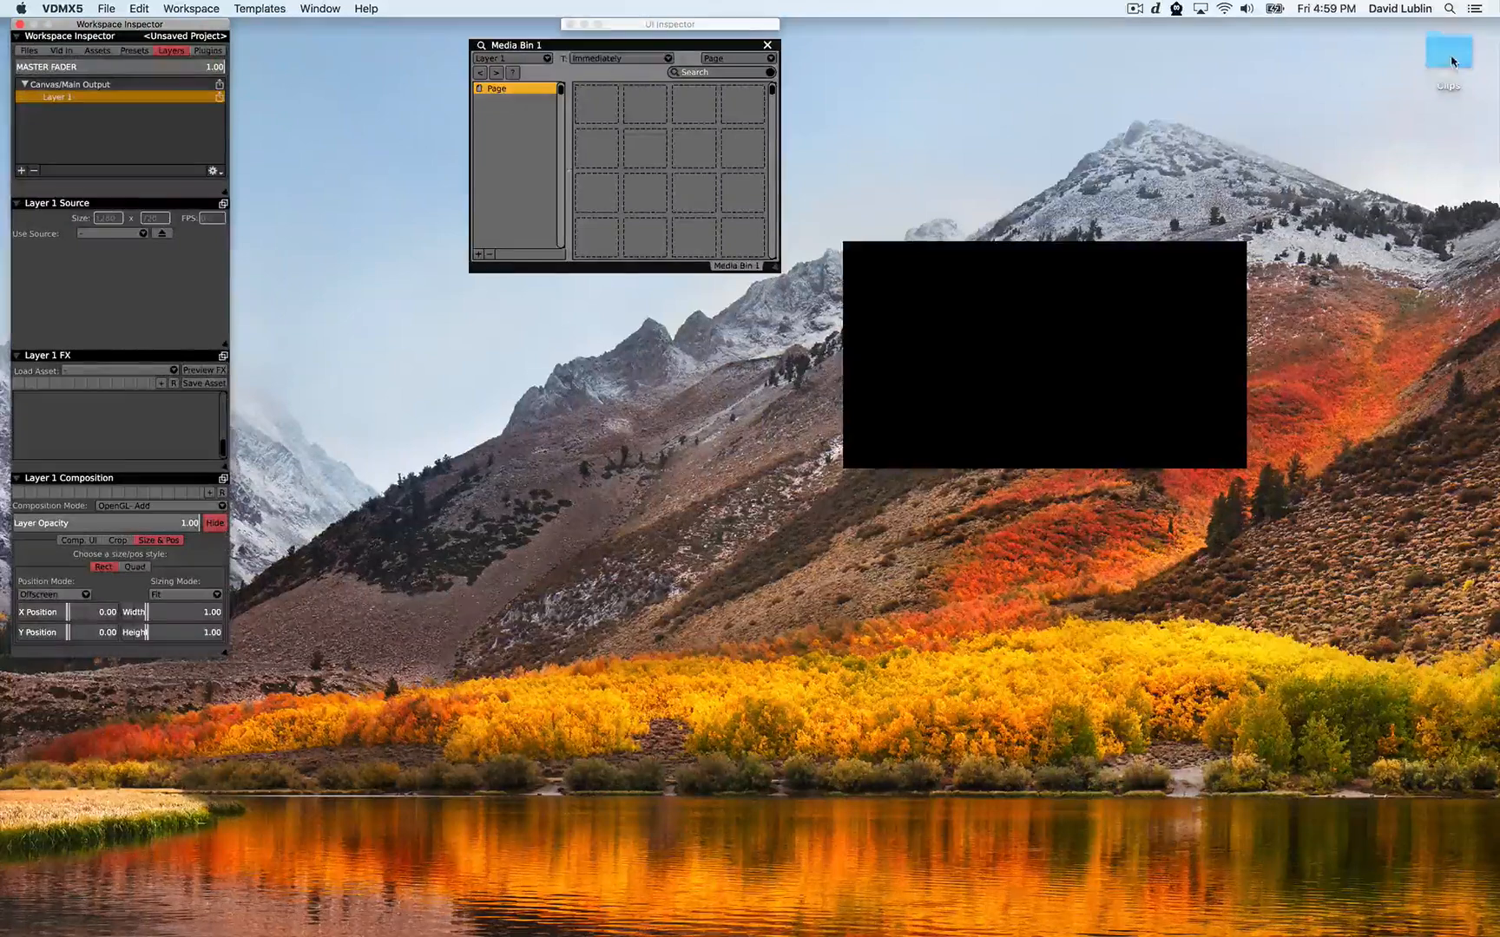
Import the Clips folder into the media bin and trigger the Fish Man HD clip on Layer 1
{"action": "left_click_drag", "start_coordinate": [1448, 52], "coordinate": [585, 119]}
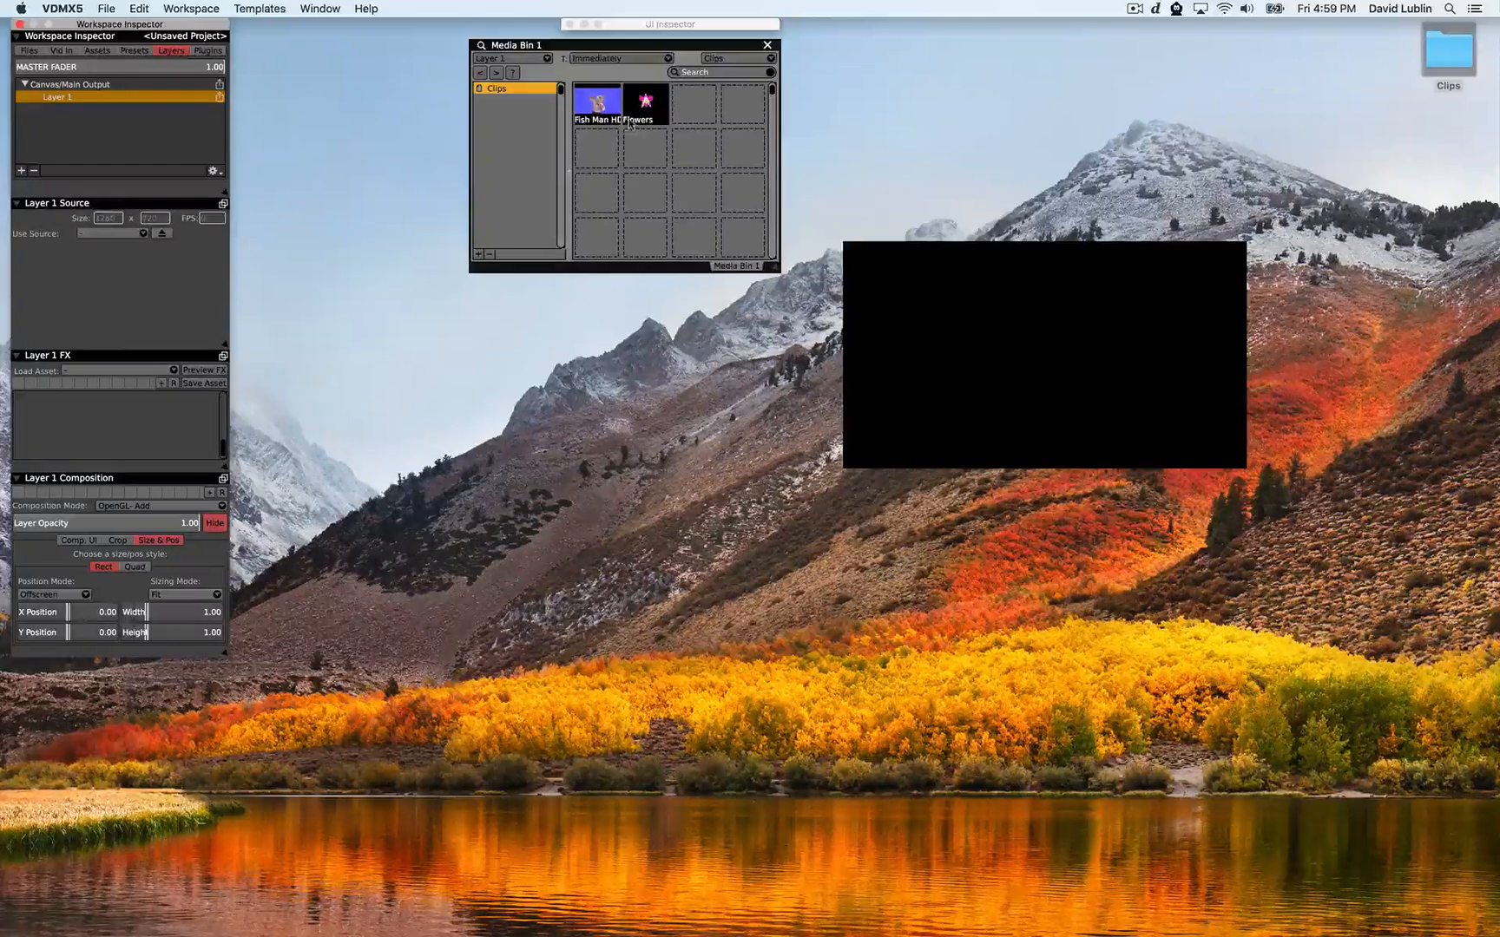
{"action": "left_click", "coordinate": [594, 111]}
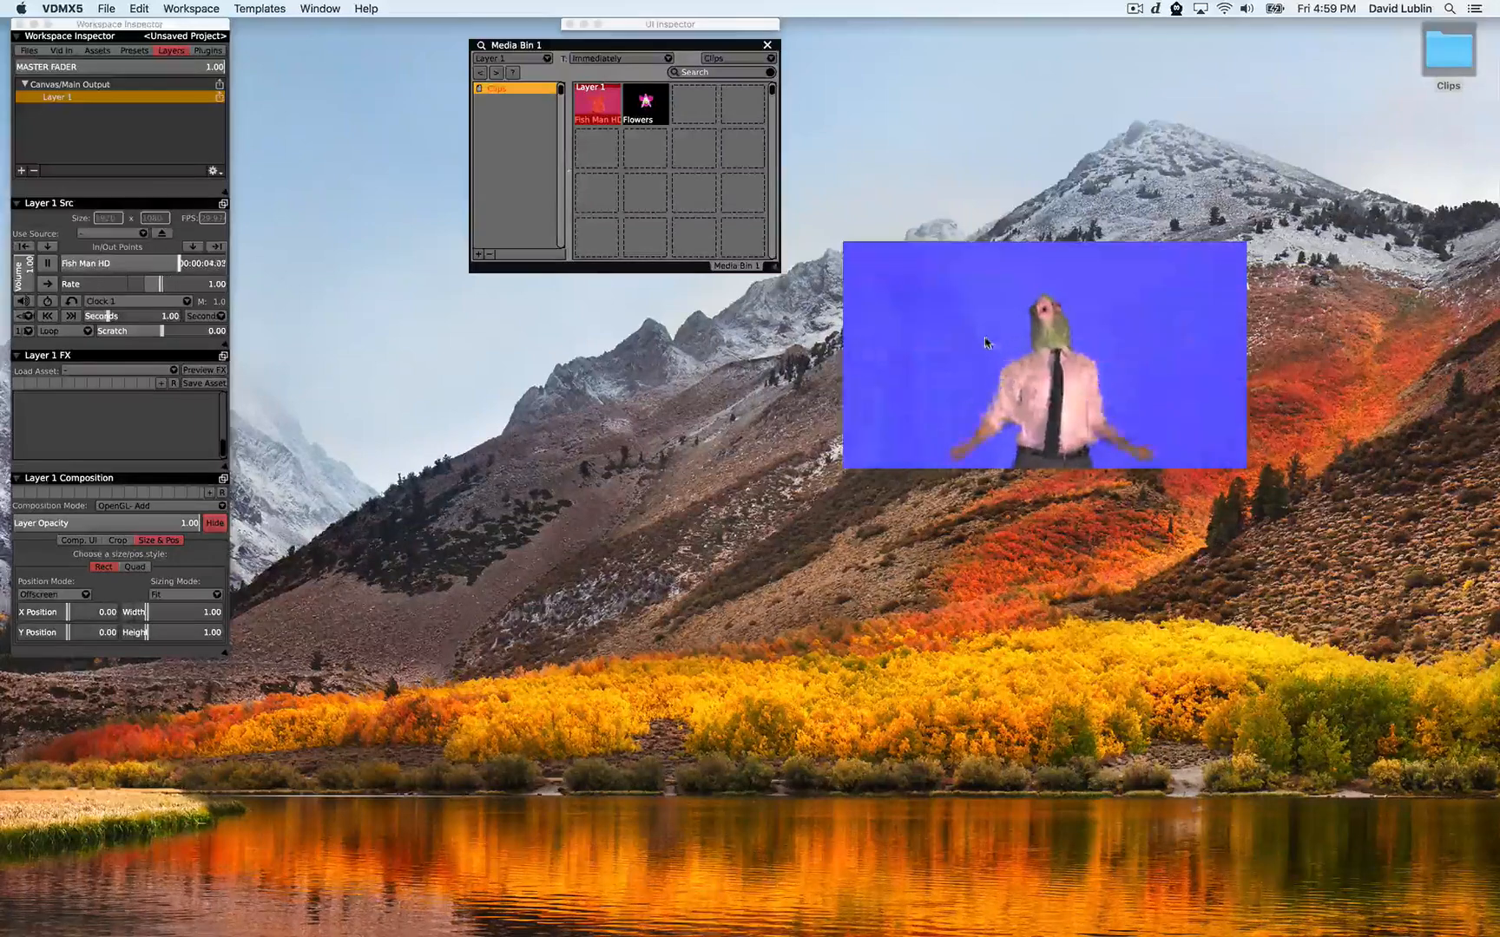
Detach the Layer 1 FX panel into a floating window and place it beside the media bin
{"action": "left_click", "coordinate": [223, 355]}
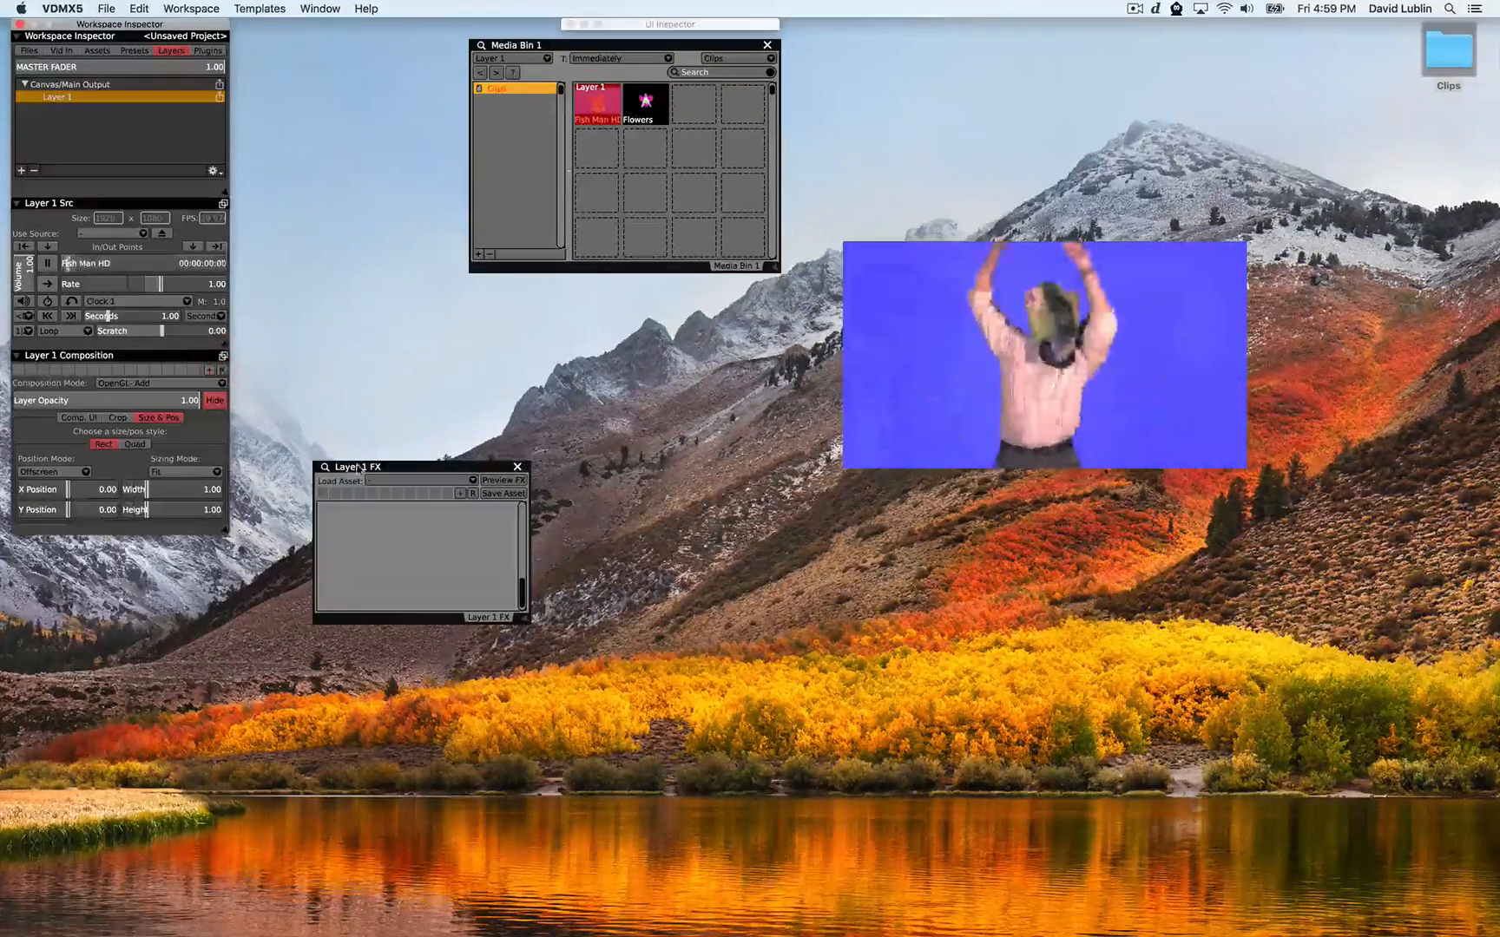
{"action": "left_click_drag", "start_coordinate": [361, 468], "coordinate": [295, 49]}
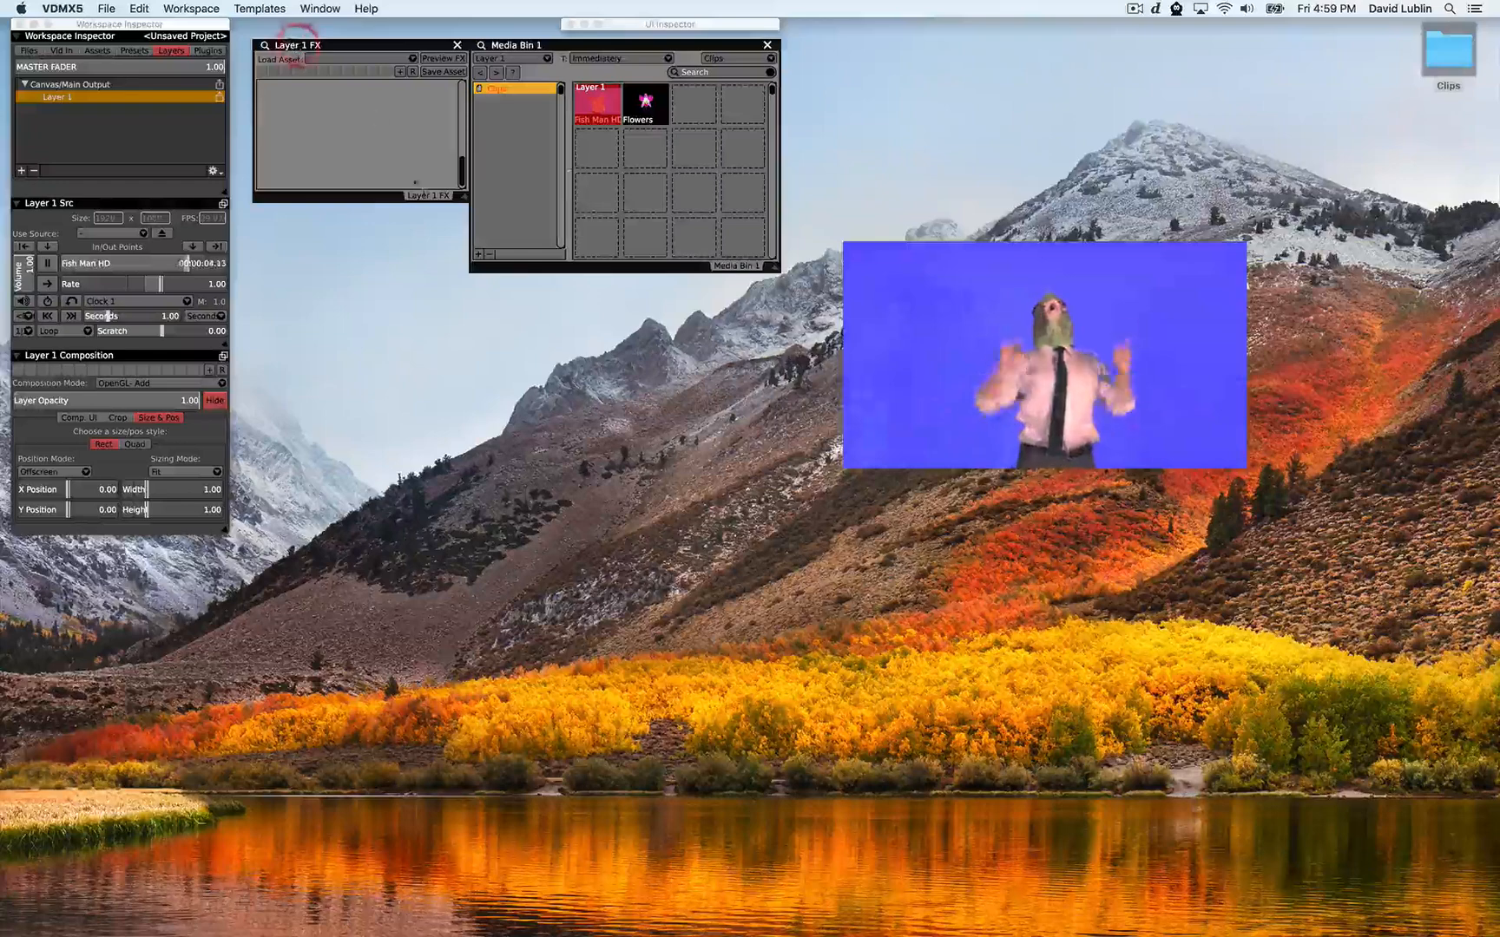
Add the Chroma Mask.fs effect from the Masking category to Layer 1
{"action": "left_click", "coordinate": [316, 59]}
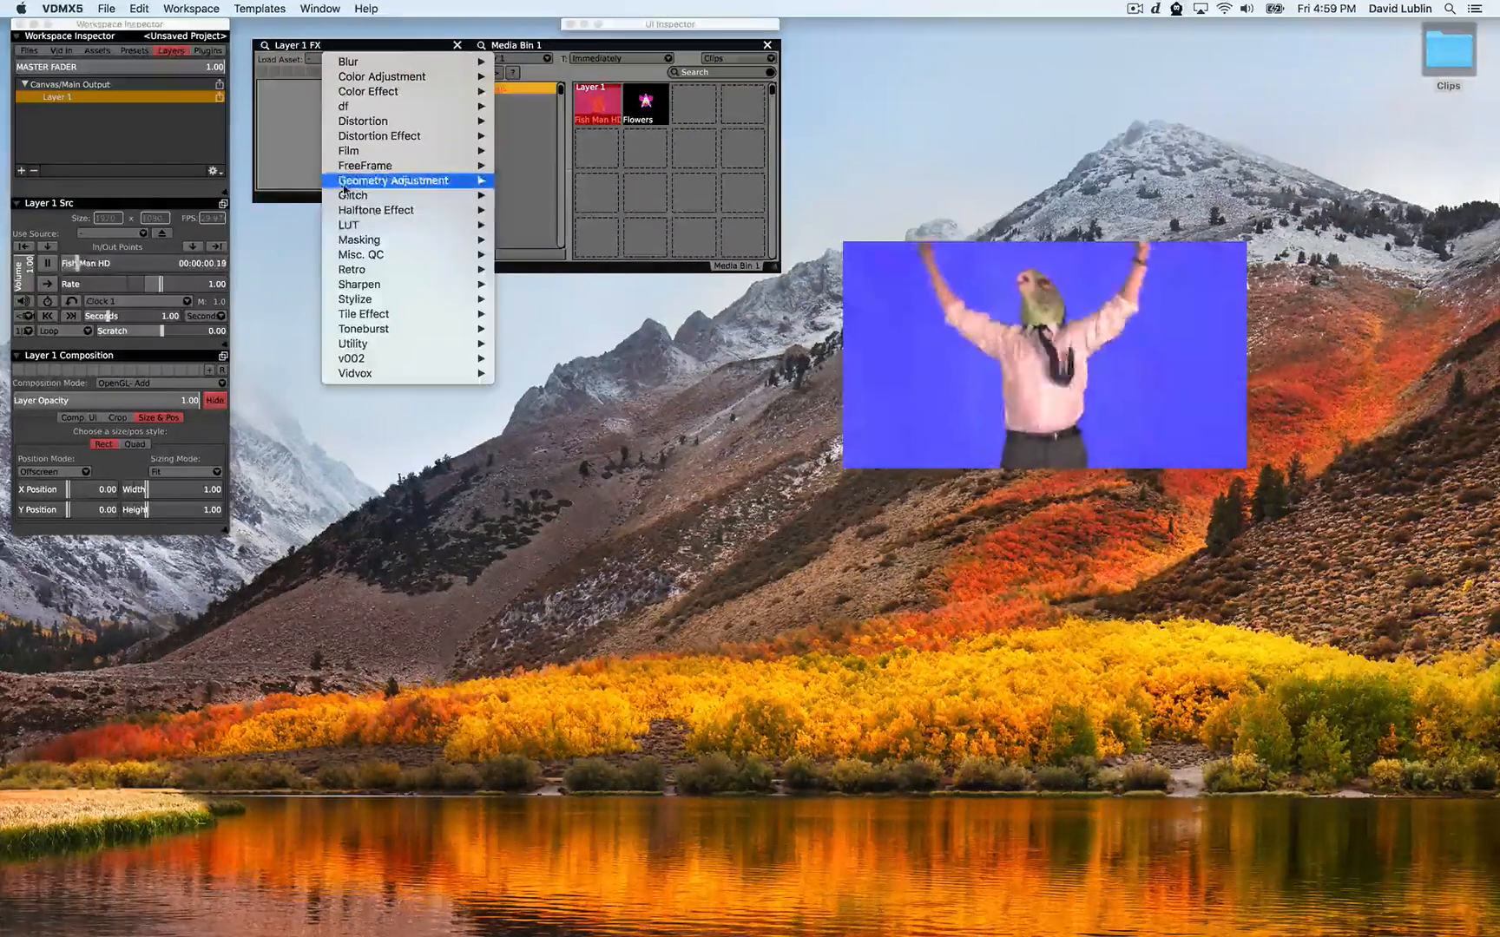
{"action": "mouse_move", "coordinate": [352, 241]}
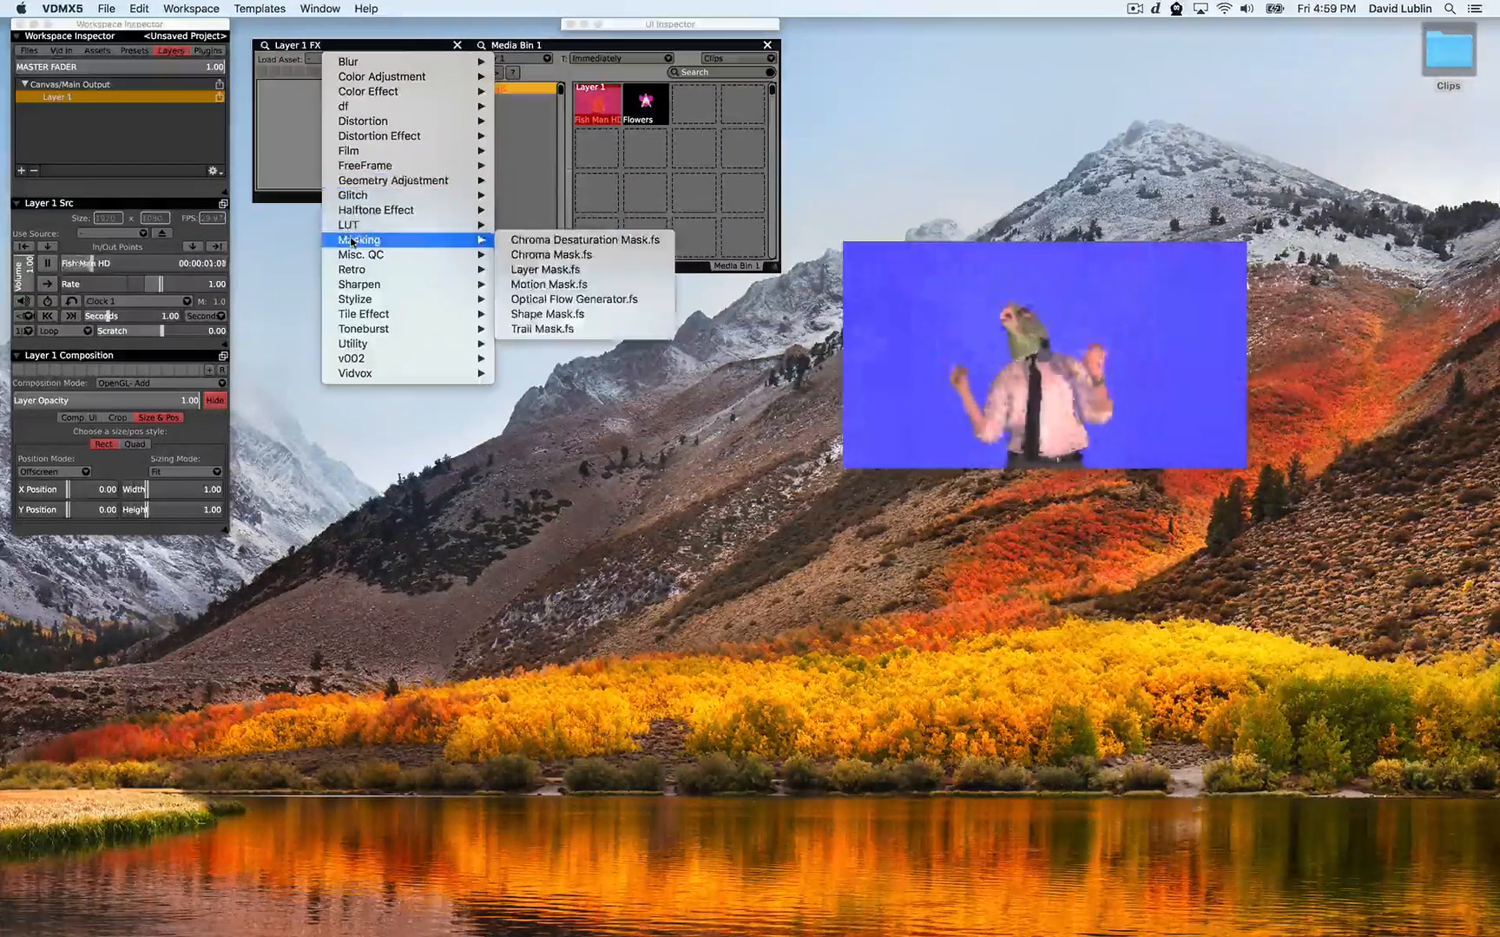
{"action": "left_click", "coordinate": [547, 255]}
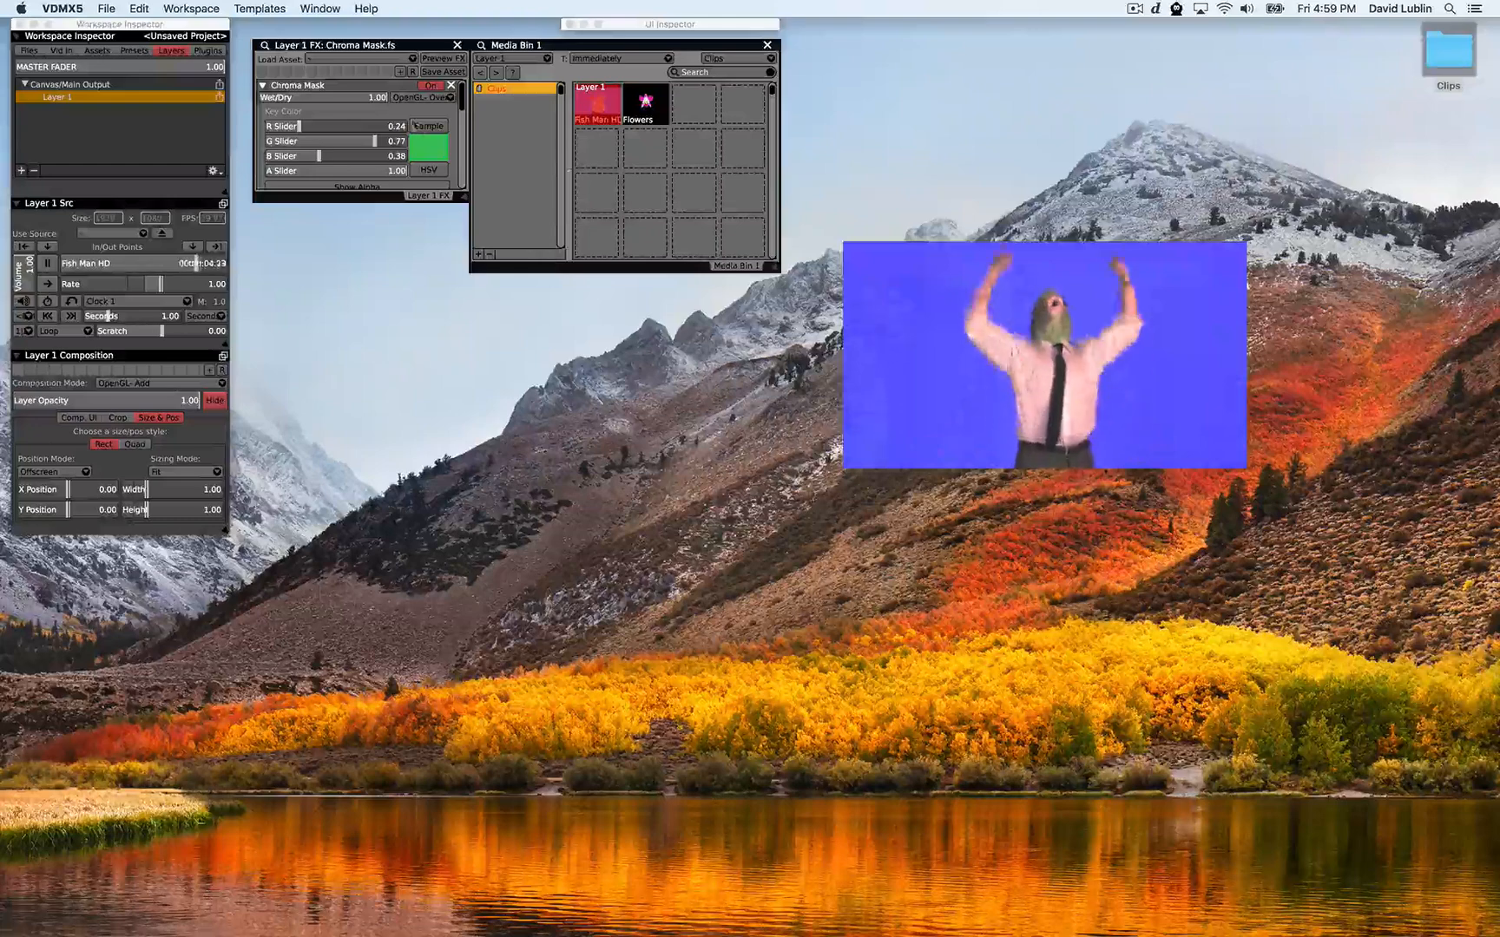
Sample the blue background of the clip in the output window as the chroma key colour
{"action": "left_click", "coordinate": [417, 126]}
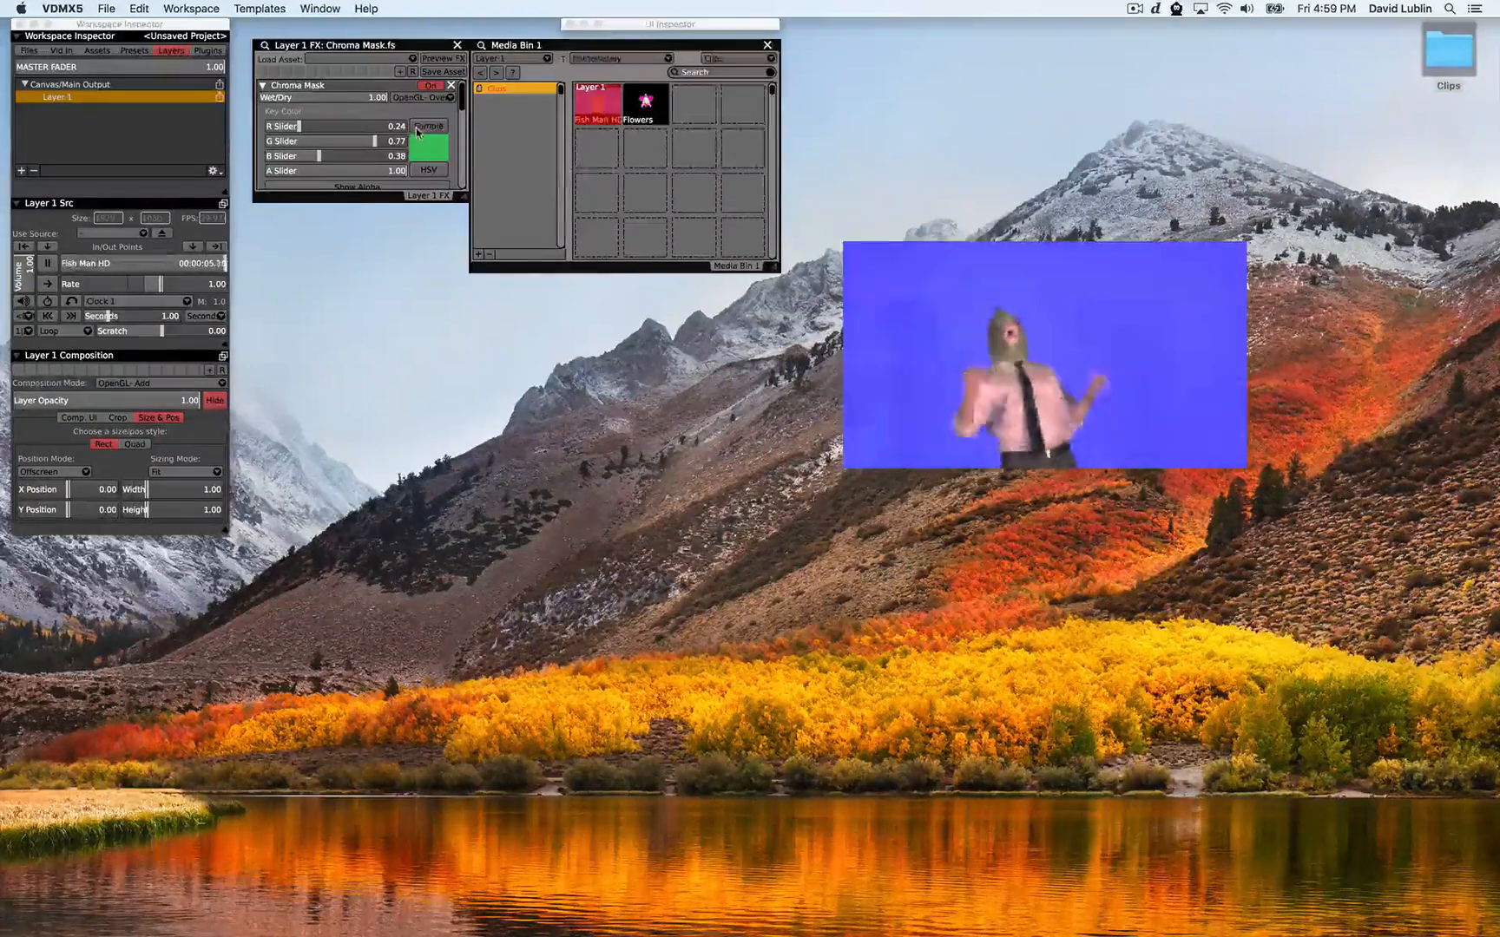
{"action": "left_click", "coordinate": [872, 289]}
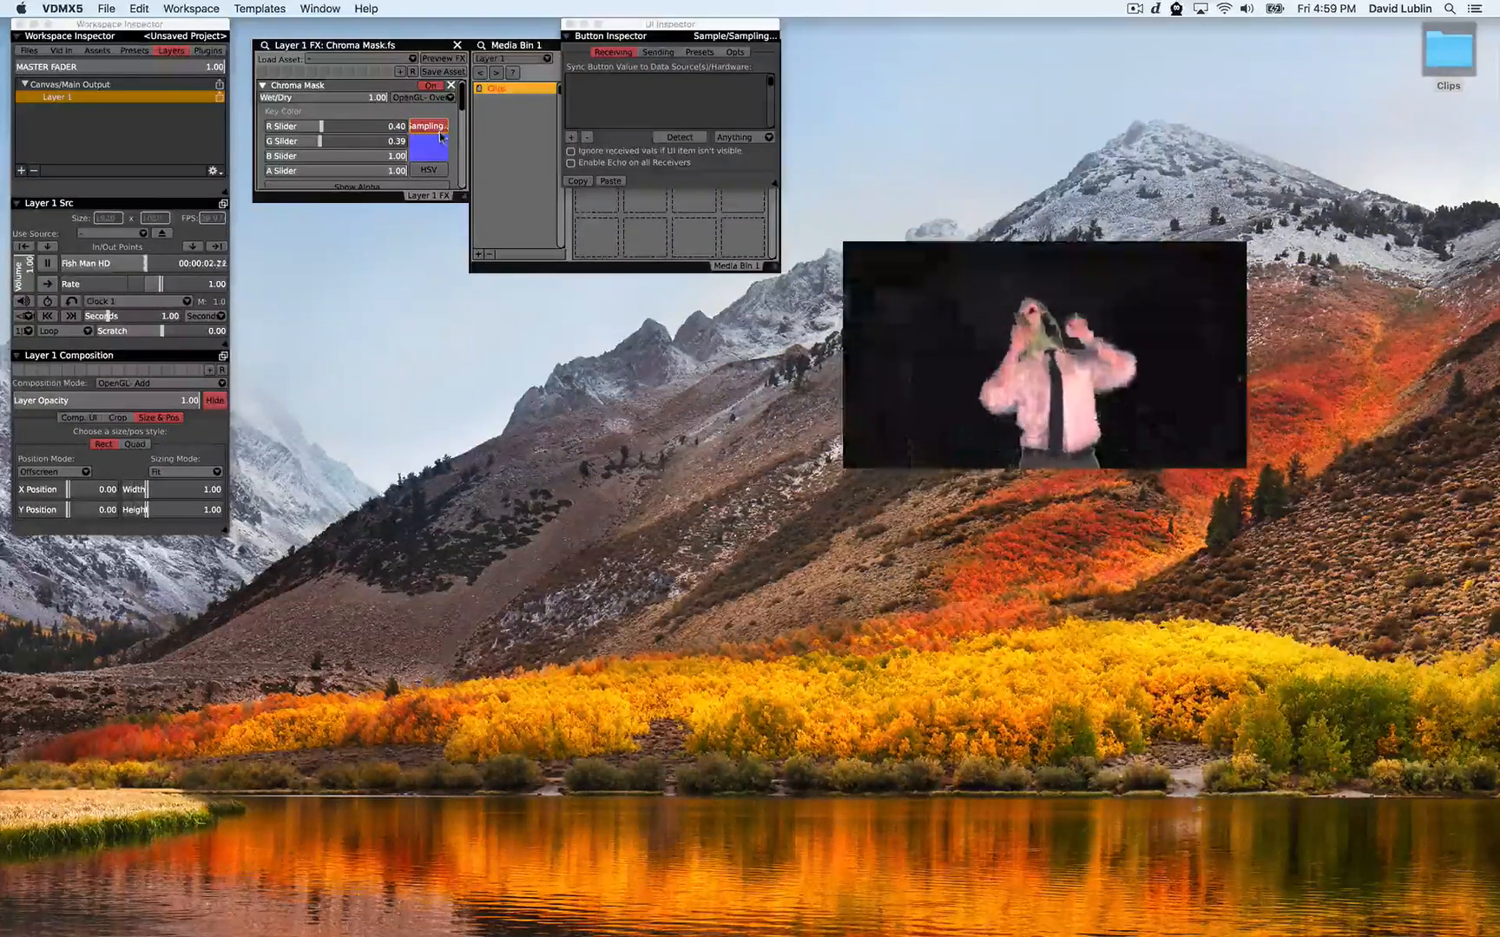
Enlarge the FX window and turn on Hard Cutoff for the chroma mask
{"action": "left_click_drag", "start_coordinate": [461, 199], "coordinate": [467, 330]}
{"action": "left_click", "coordinate": [377, 221]}
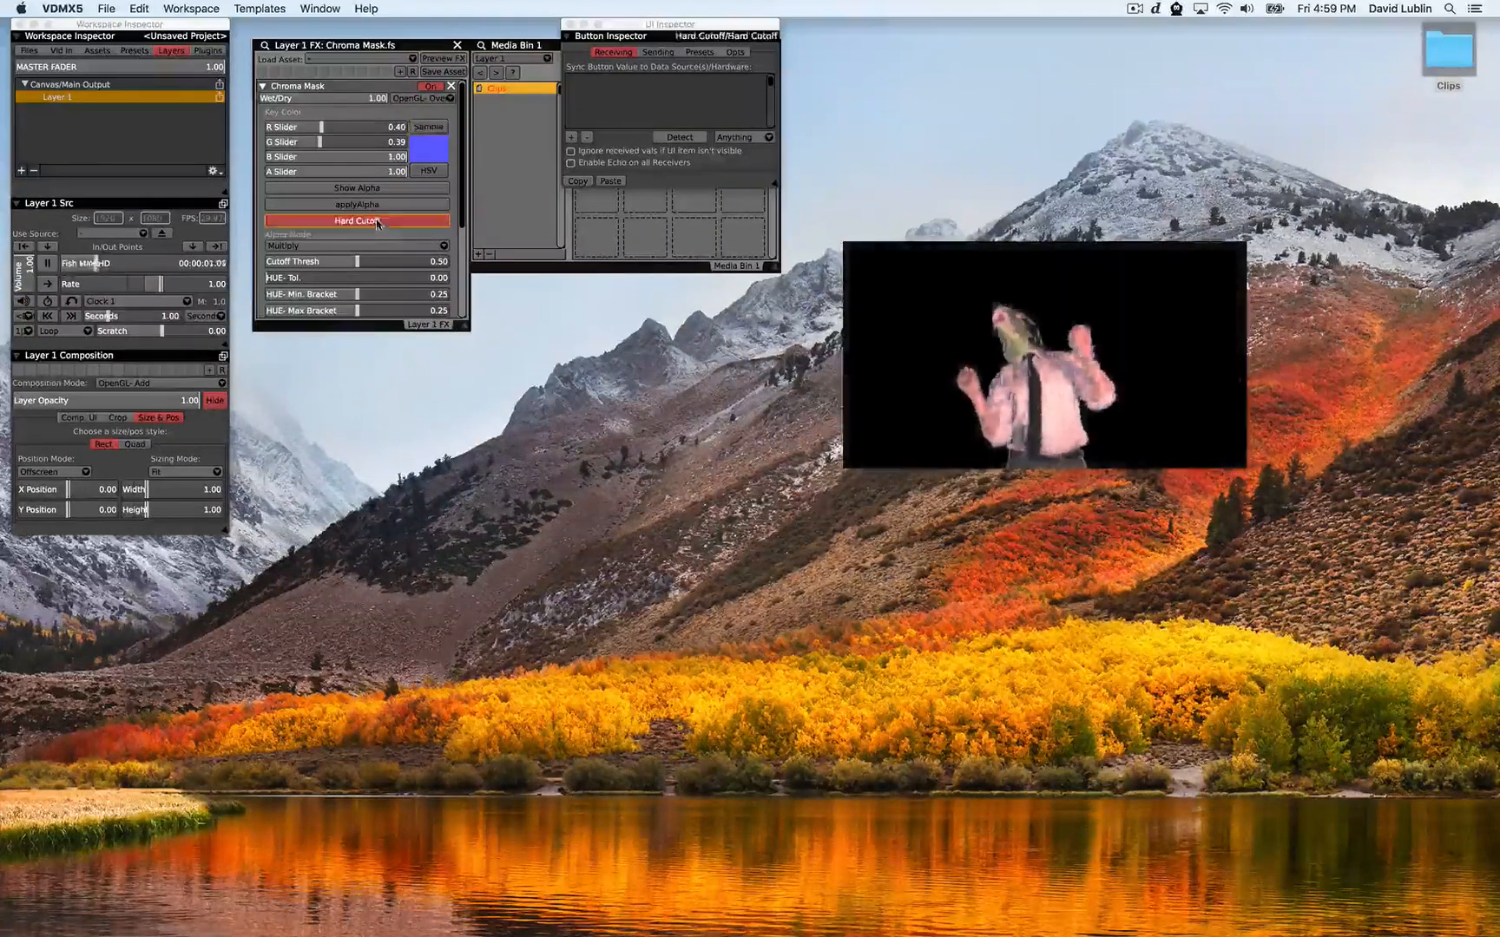
Collapse the Chroma Mask controls and close the UI Inspector
{"action": "scroll", "coordinate": [372, 244], "scroll_direction": "down", "scroll_amount": 5}
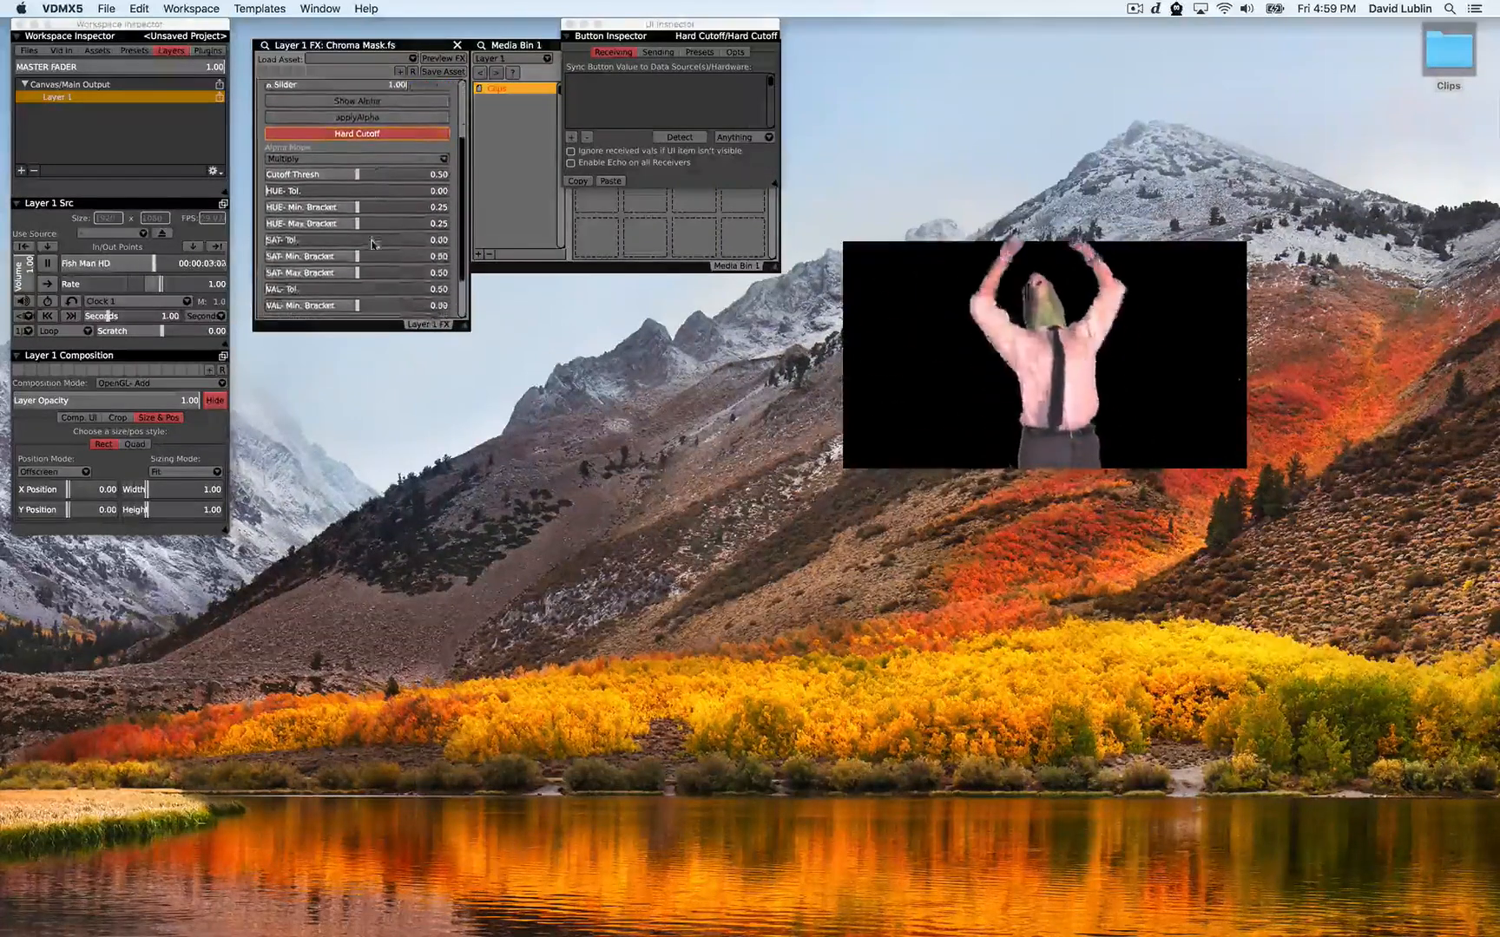
{"action": "scroll", "coordinate": [372, 244], "scroll_direction": "up", "scroll_amount": 5}
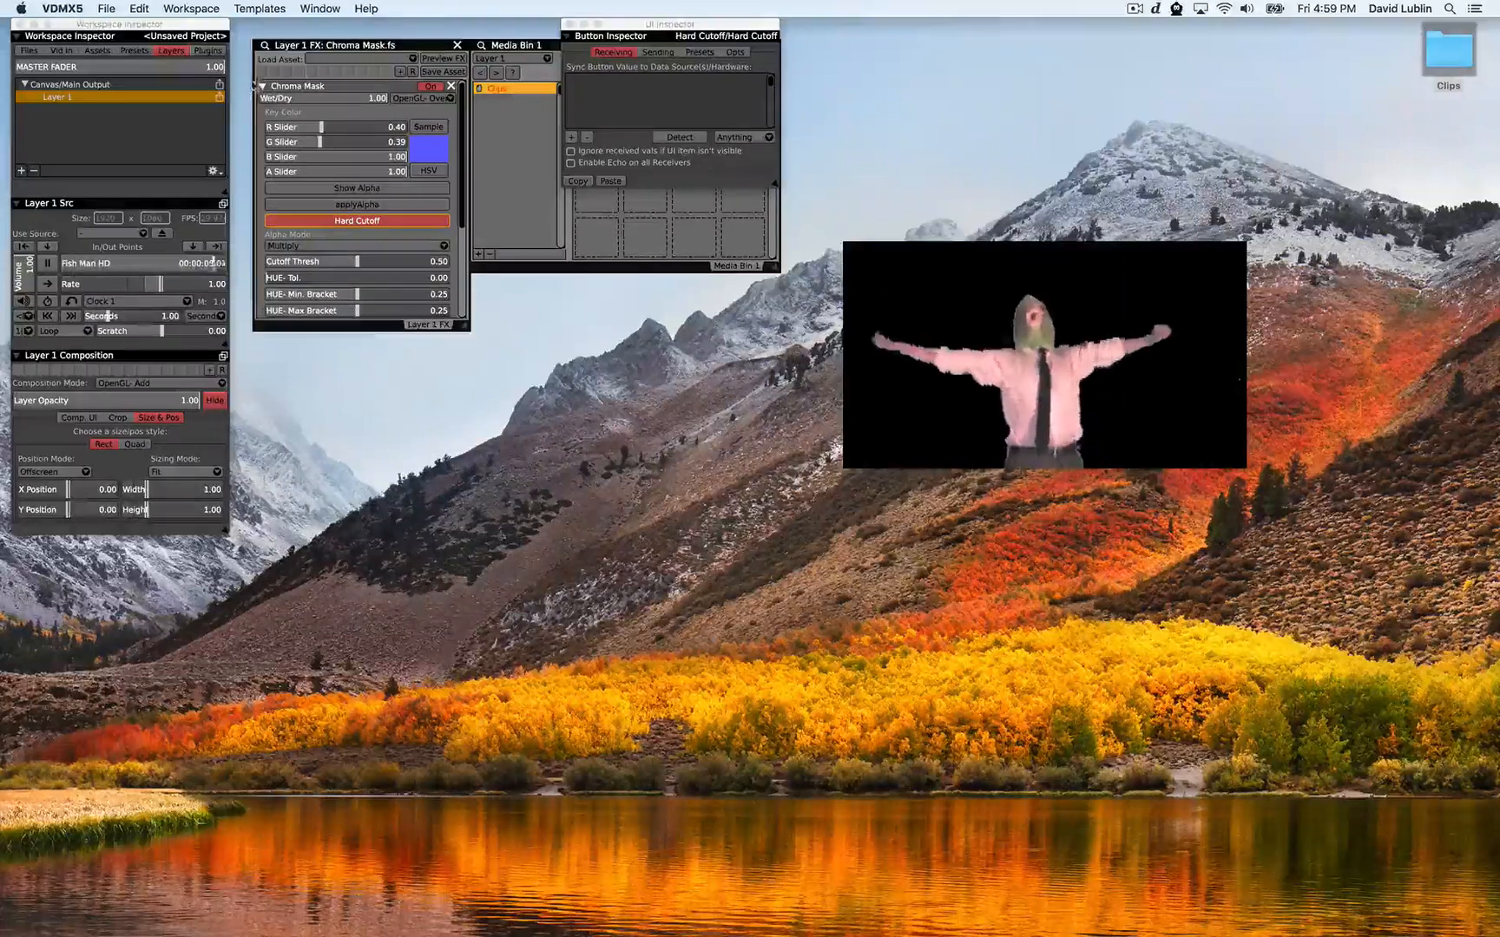
{"action": "left_click", "coordinate": [261, 86]}
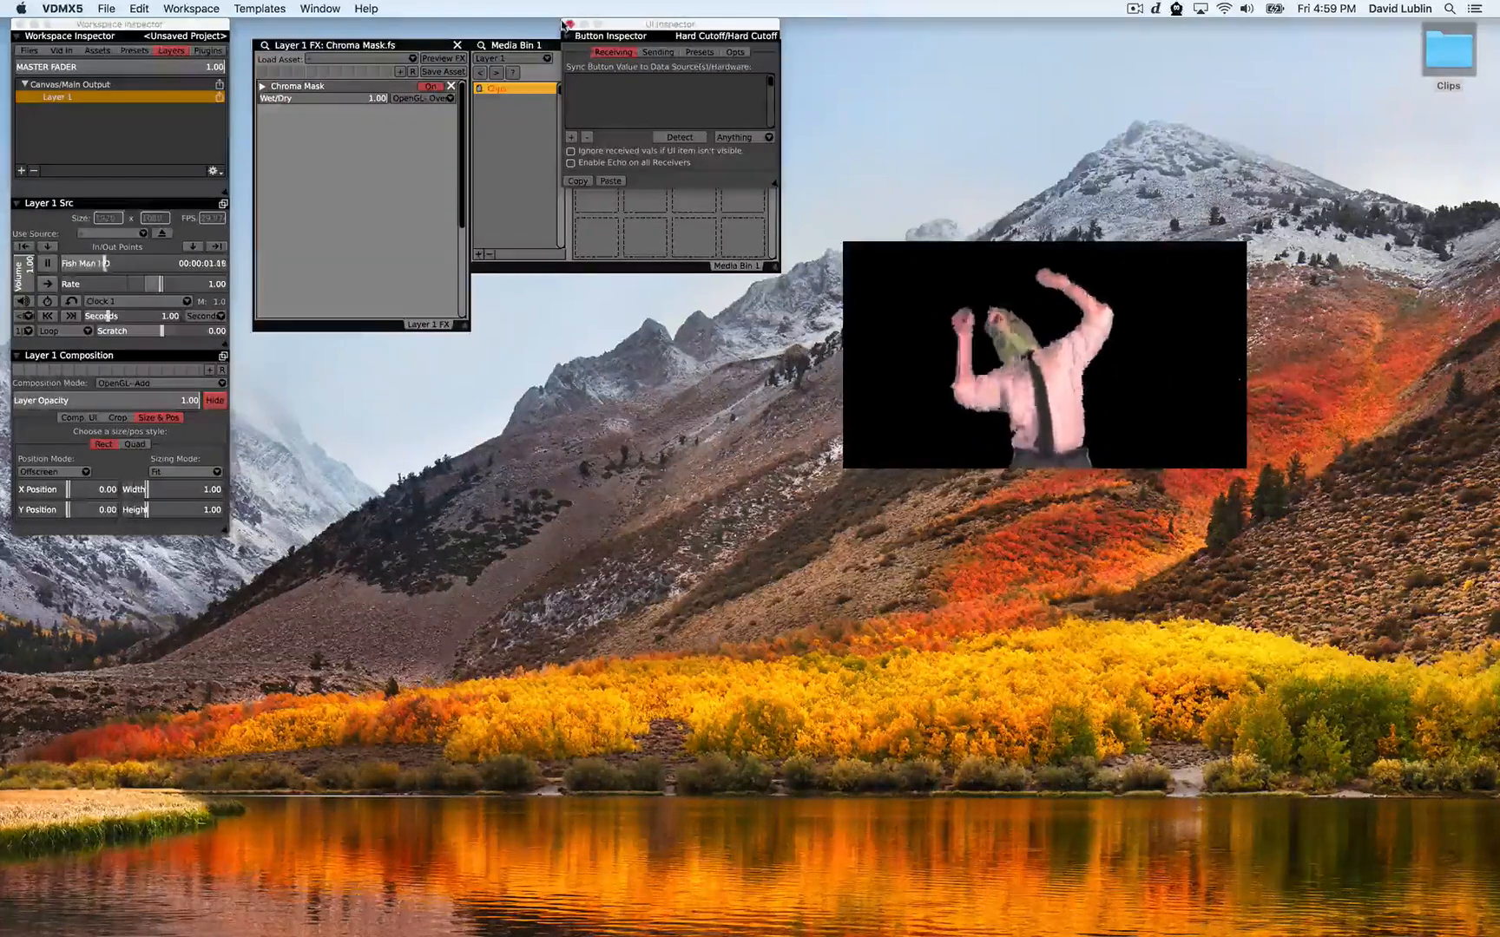
{"action": "left_click", "coordinate": [567, 23]}
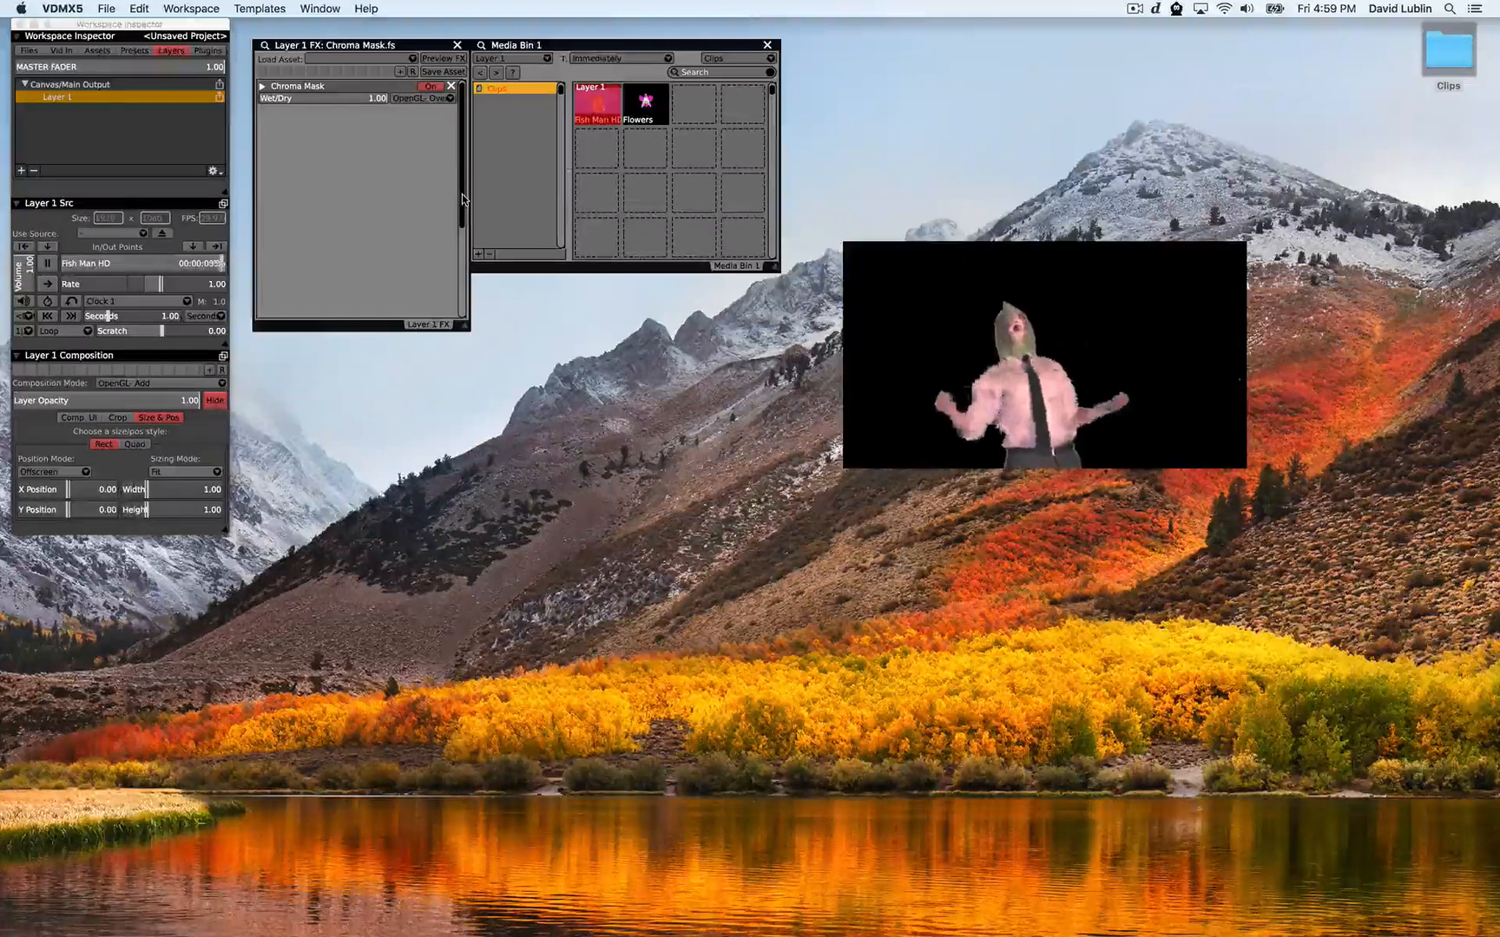
Add the Zooming Feedback.fs effect from the Retro category to Layer 1
{"action": "left_click", "coordinate": [357, 63]}
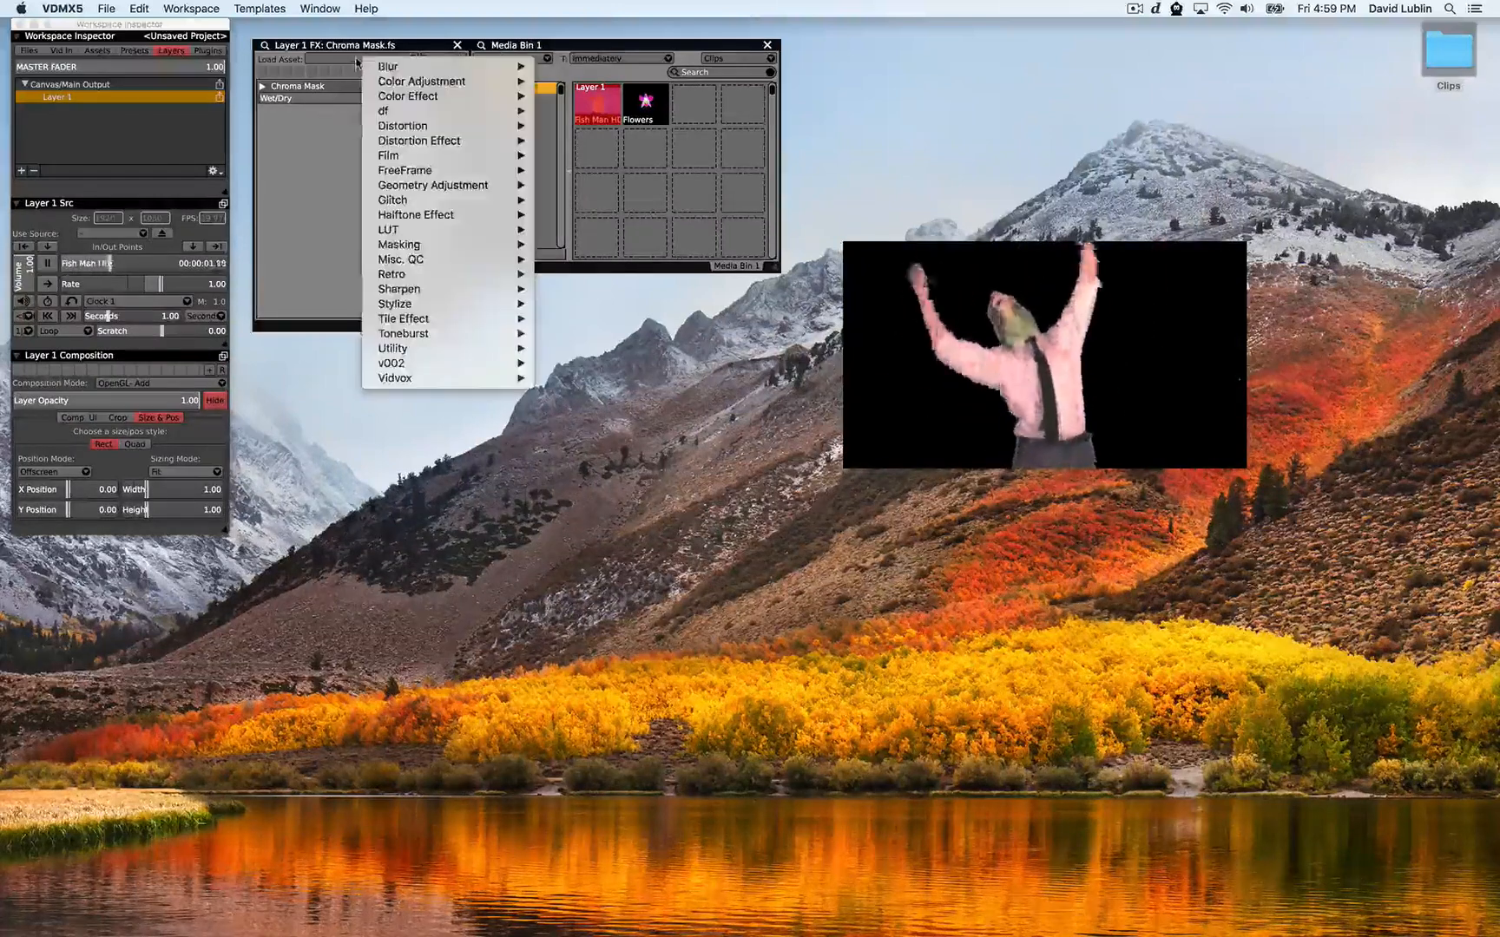
{"action": "mouse_move", "coordinate": [367, 75]}
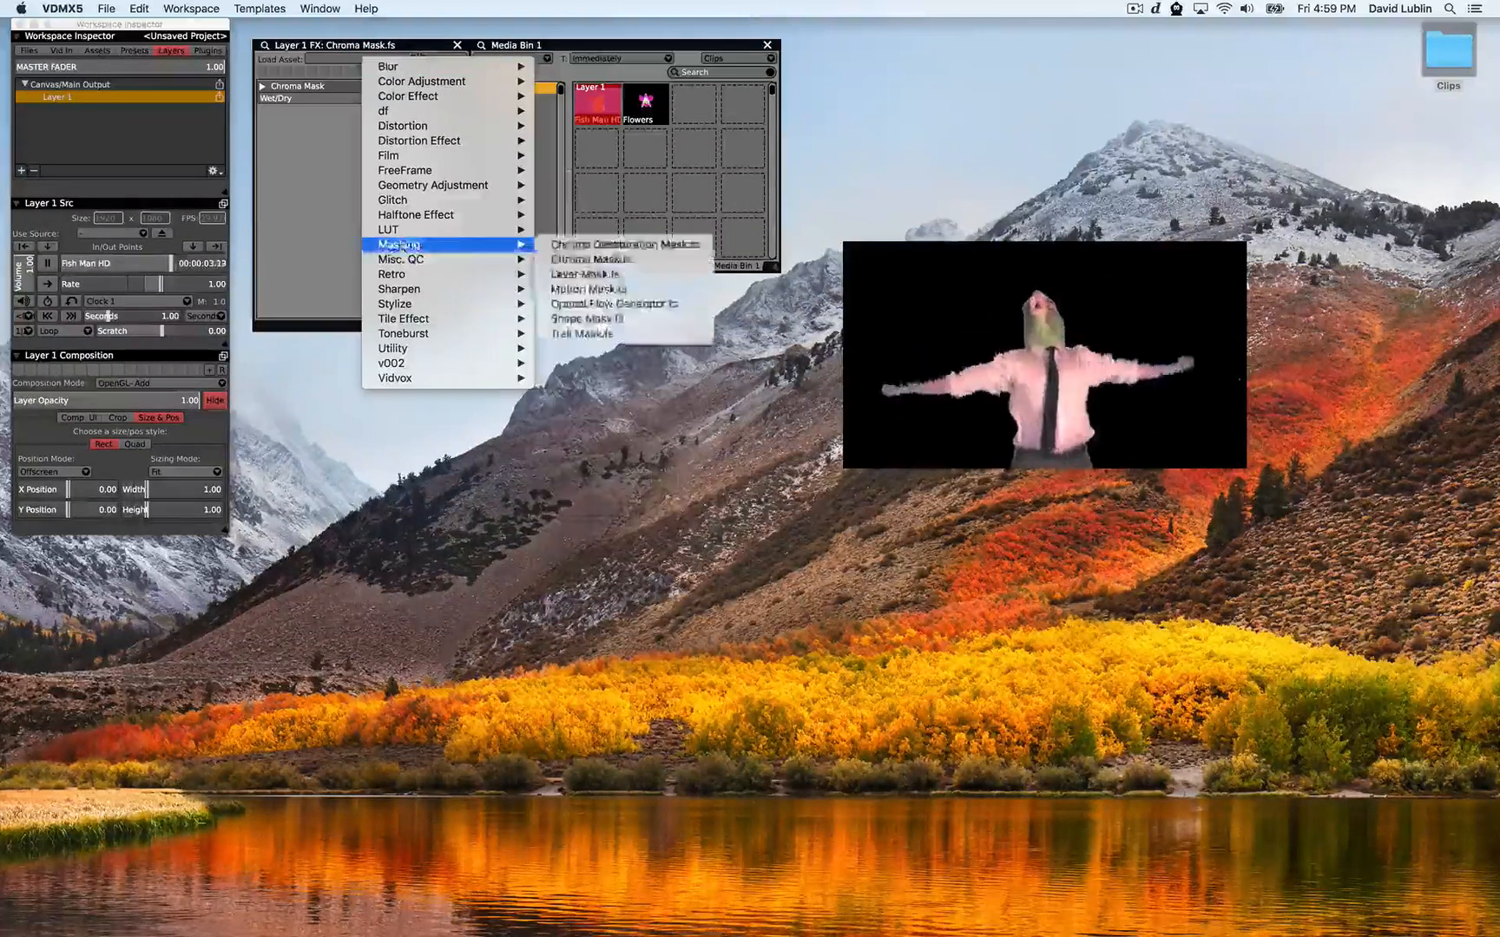
{"action": "mouse_move", "coordinate": [451, 274]}
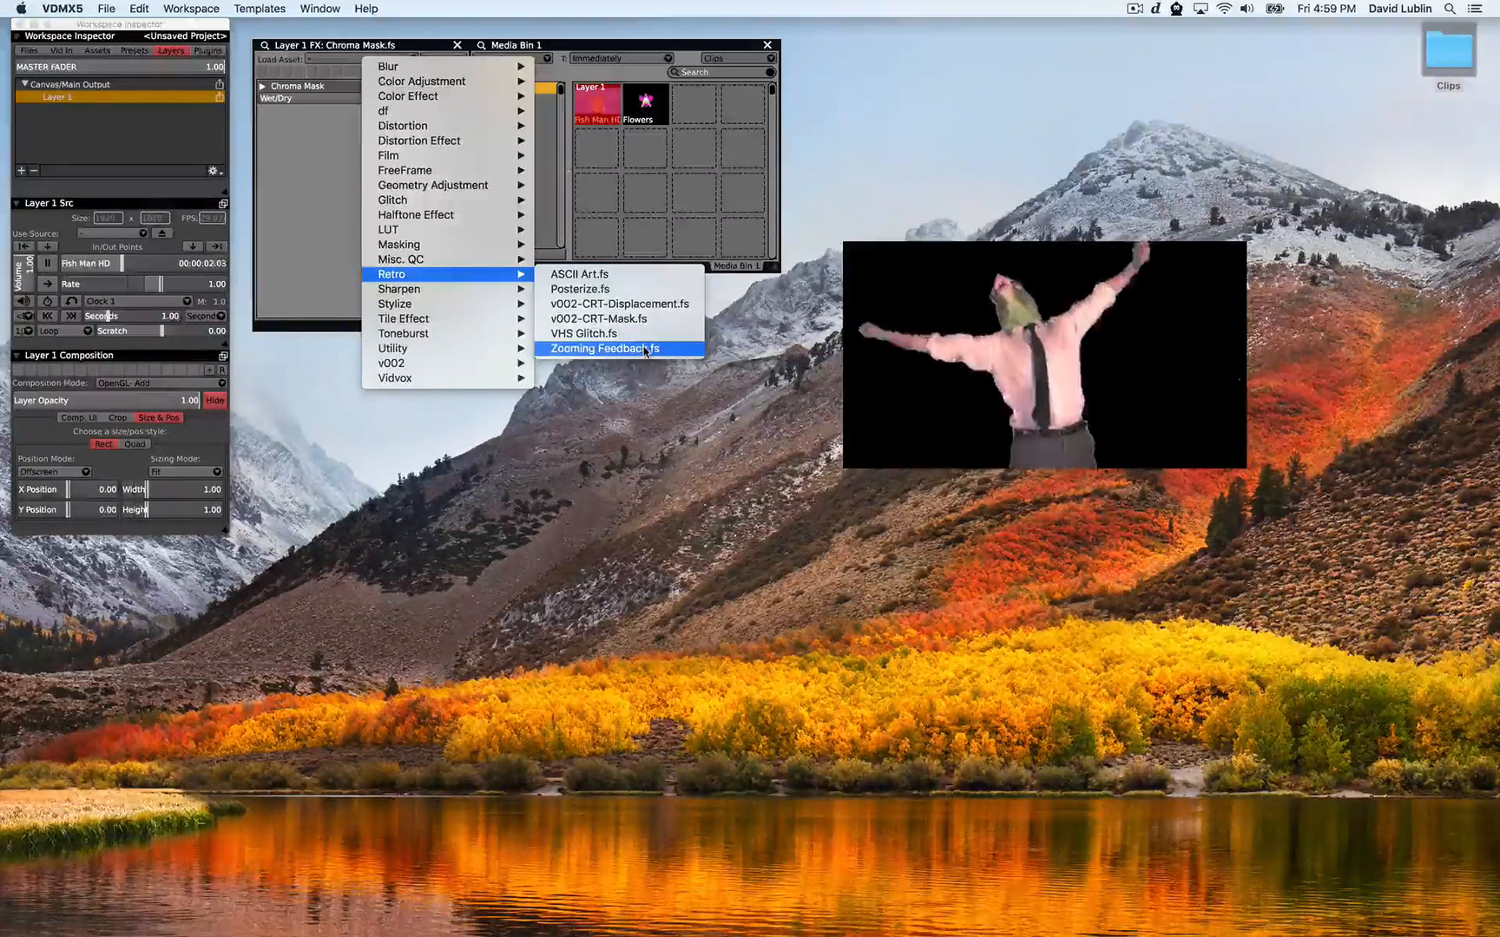
{"action": "left_click", "coordinate": [610, 349]}
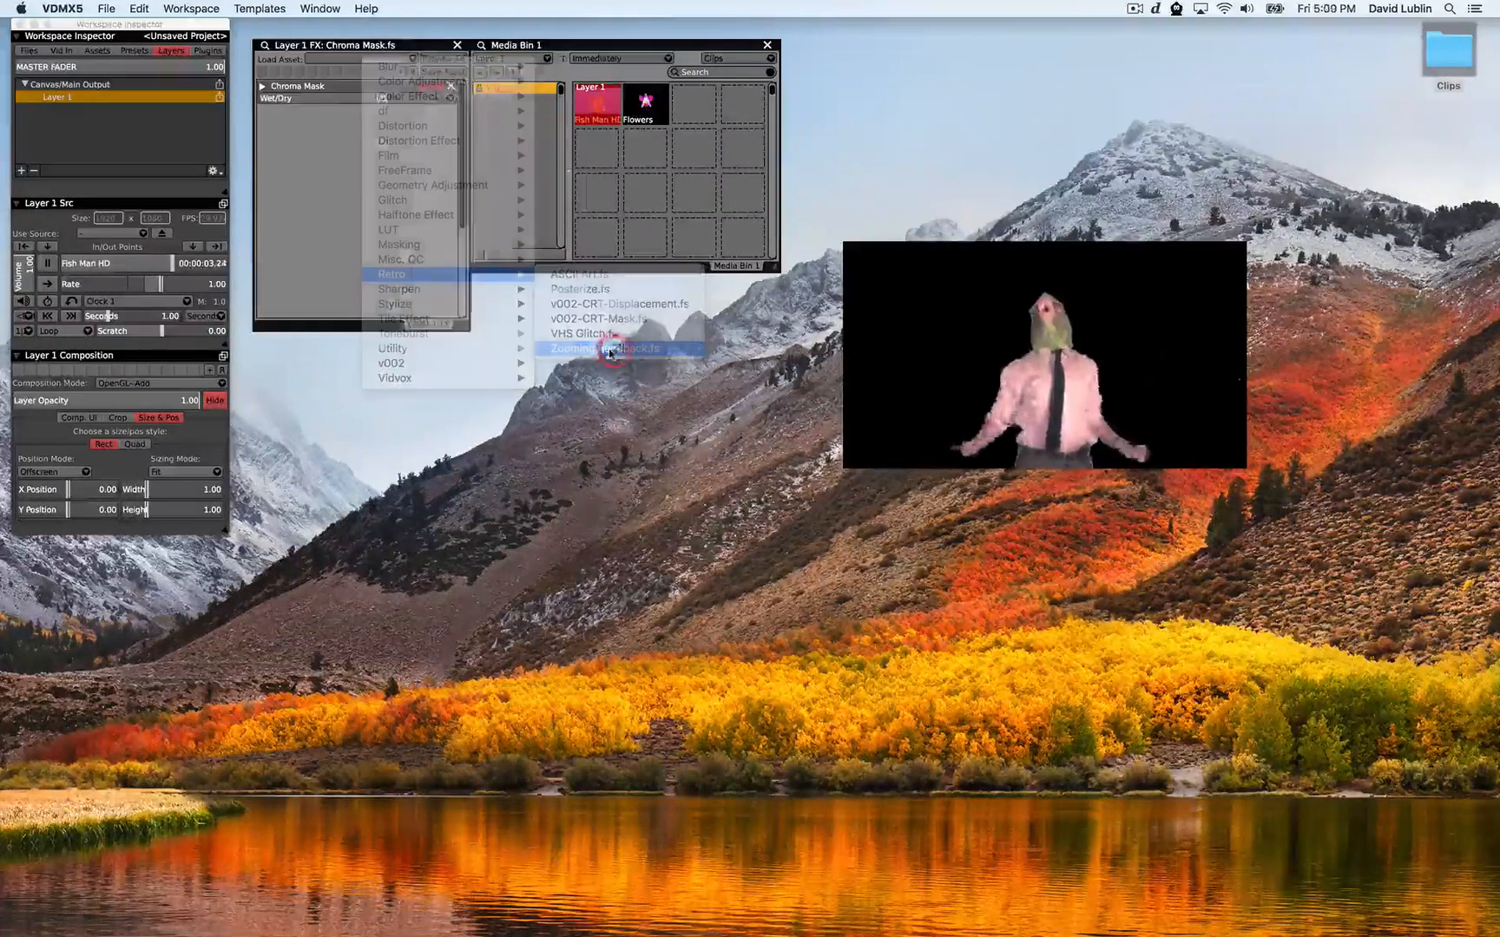
Move the output window left and set the shift, zoom center and feedback shift positions on their XY pads
{"action": "left_click_drag", "start_coordinate": [981, 402], "coordinate": [780, 438]}
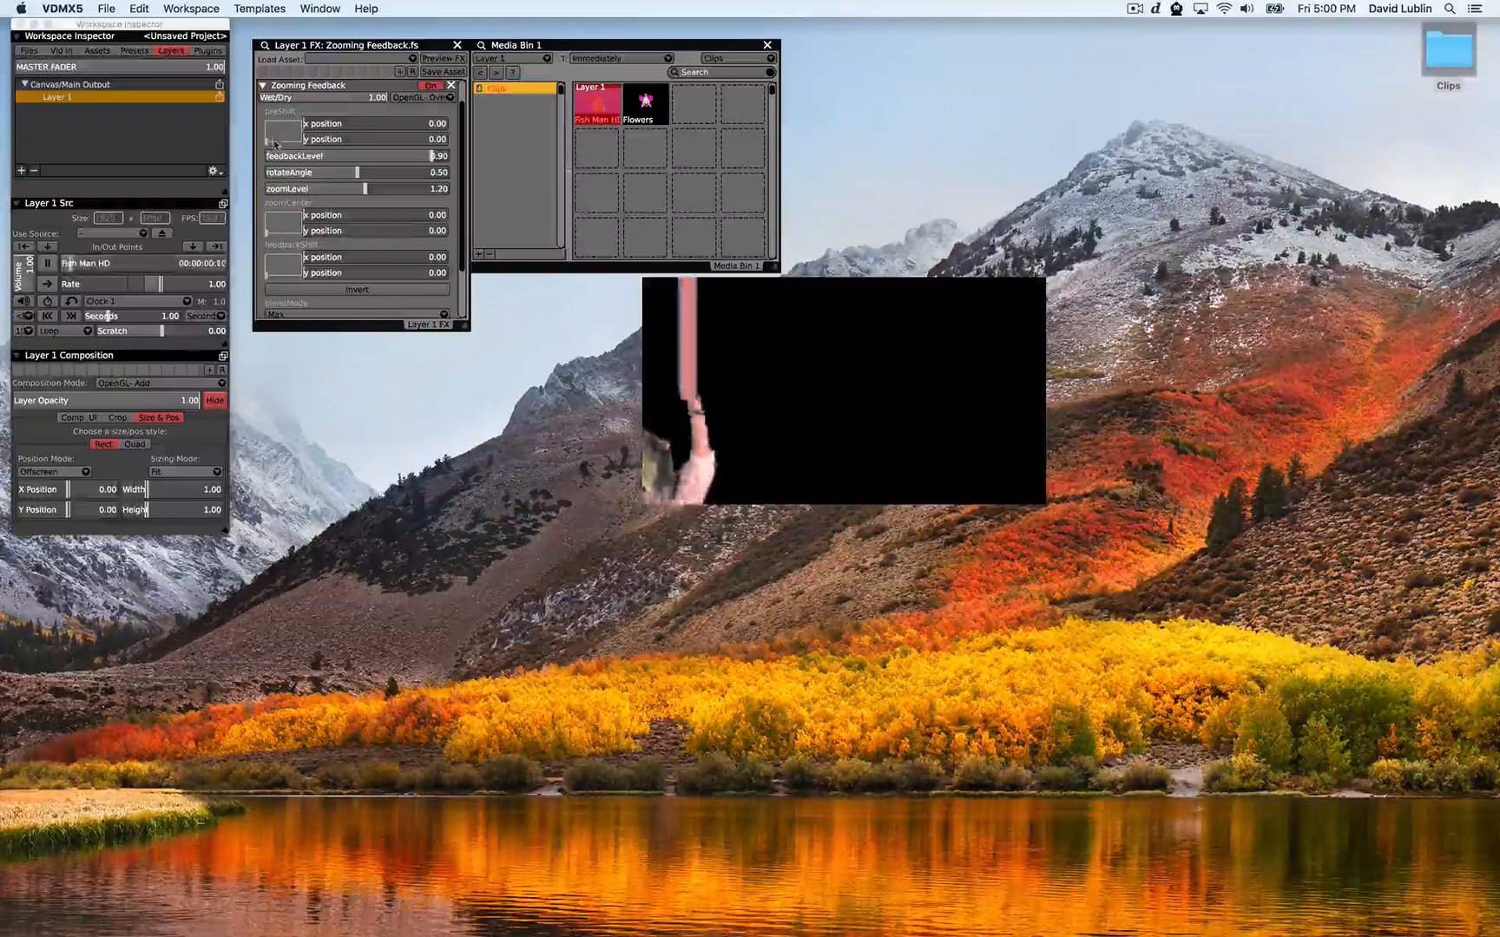
{"action": "left_click_drag", "start_coordinate": [279, 134], "coordinate": [280, 134]}
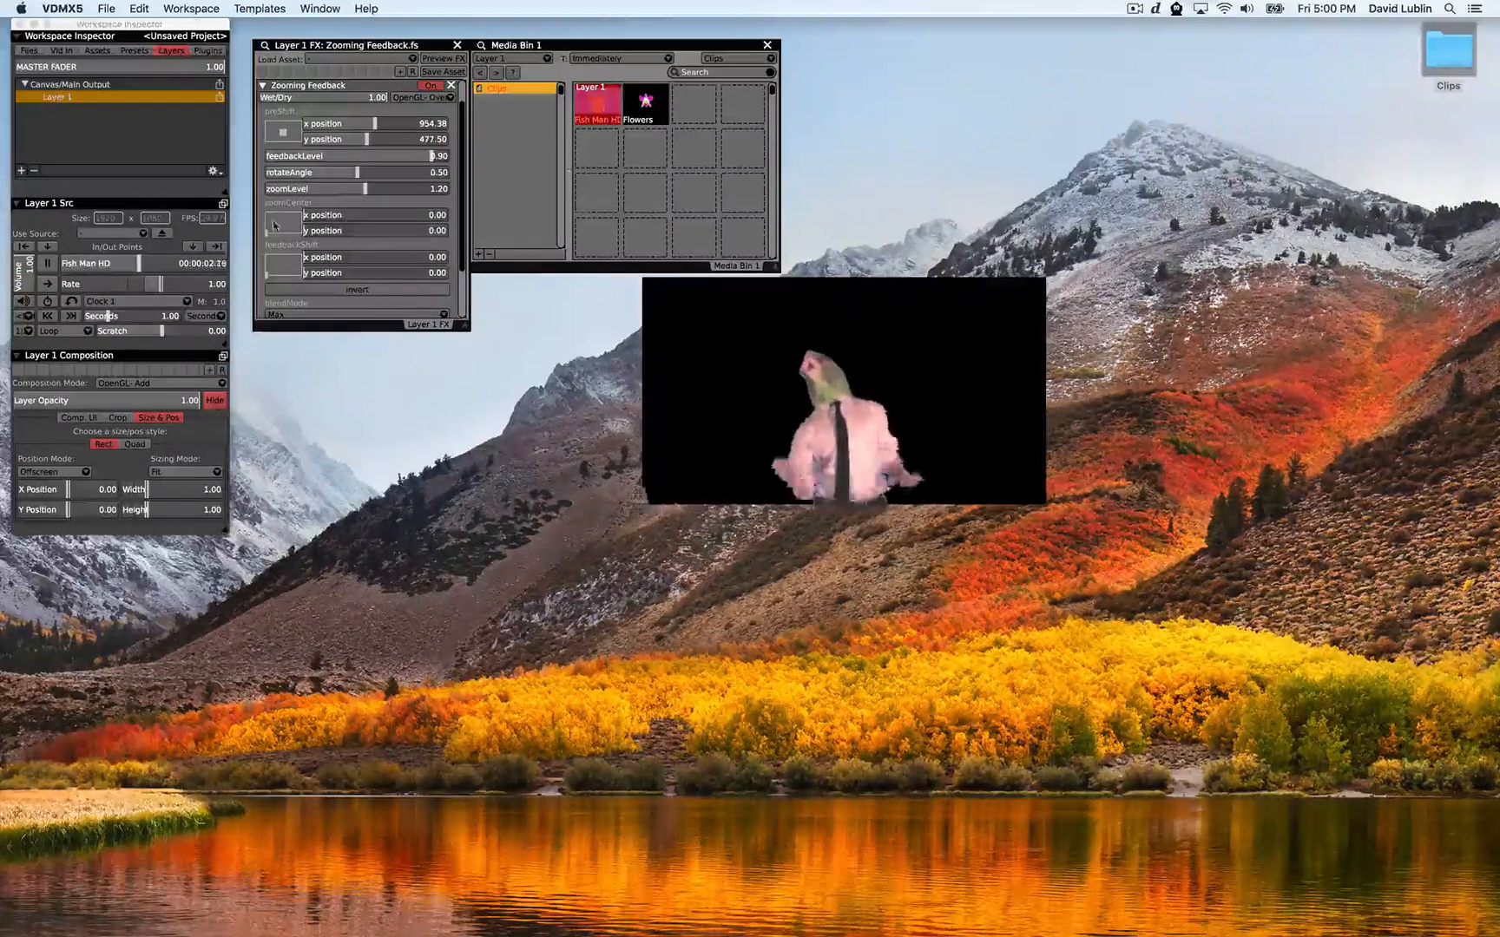
{"action": "left_click_drag", "start_coordinate": [278, 222], "coordinate": [280, 266]}
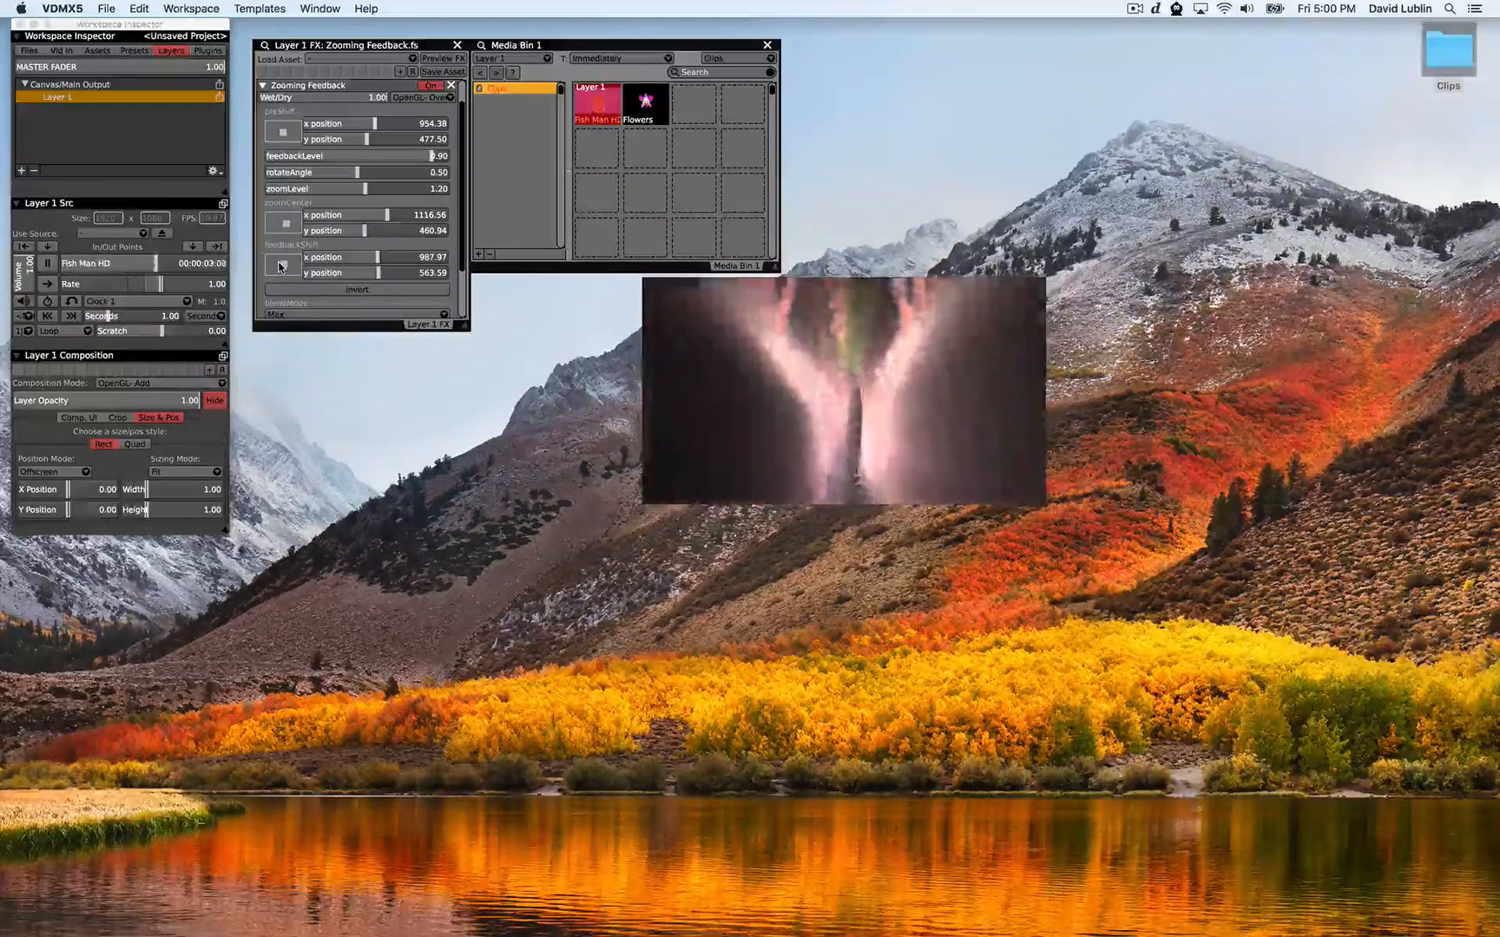
Set the Zooming Feedback blend mode to Over Alpha and close the UI Inspector
{"action": "scroll", "coordinate": [281, 267], "scroll_direction": "down", "scroll_amount": 3}
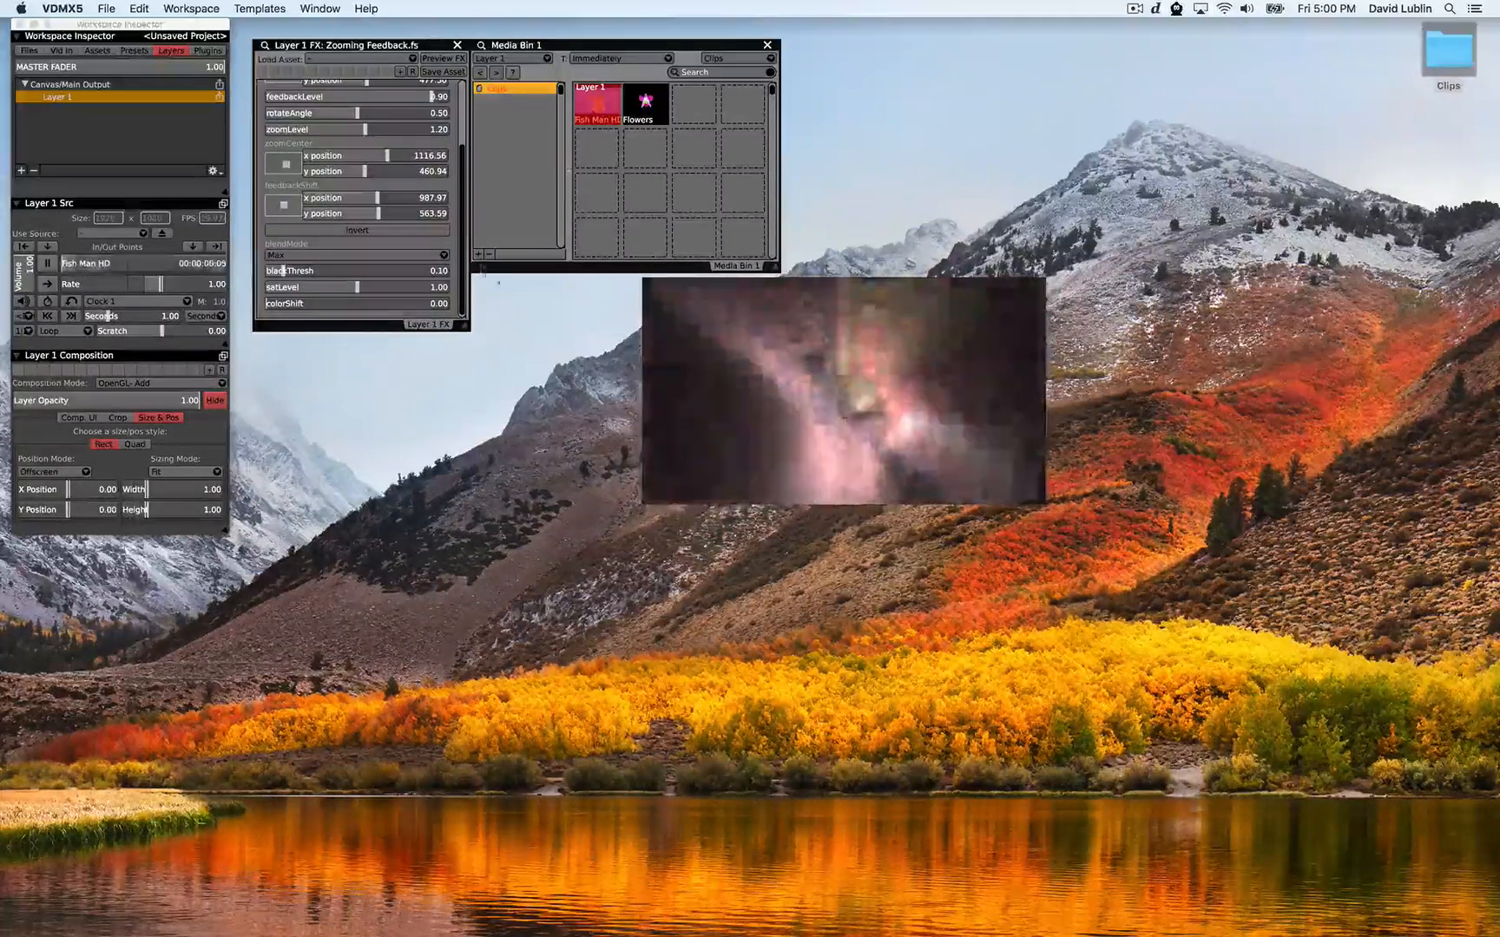
{"action": "left_click", "coordinate": [406, 257]}
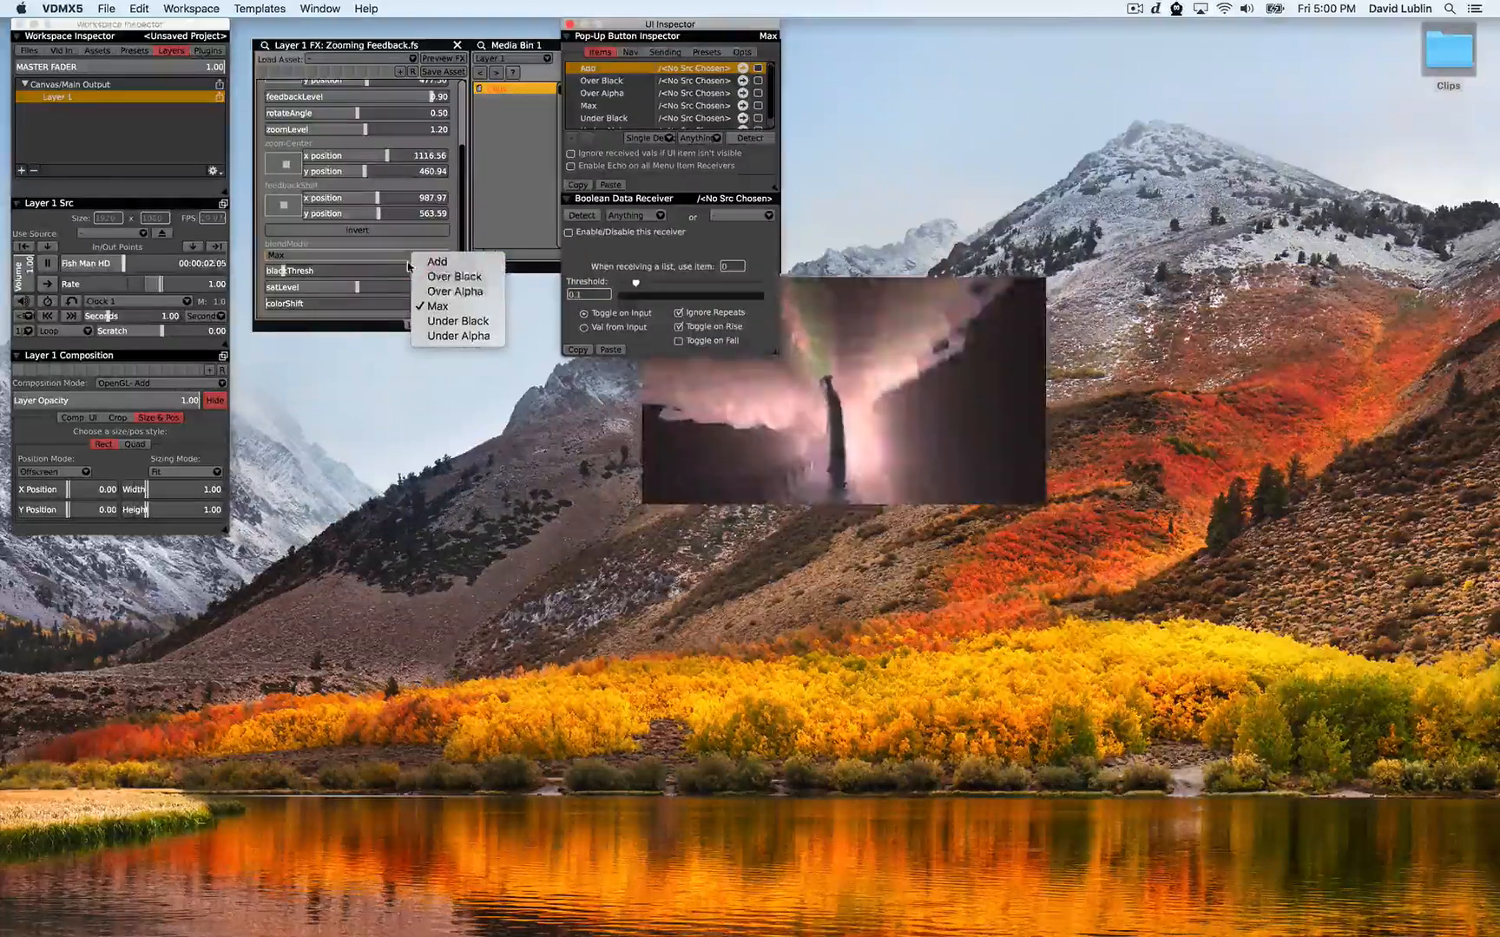
{"action": "left_click", "coordinate": [426, 292]}
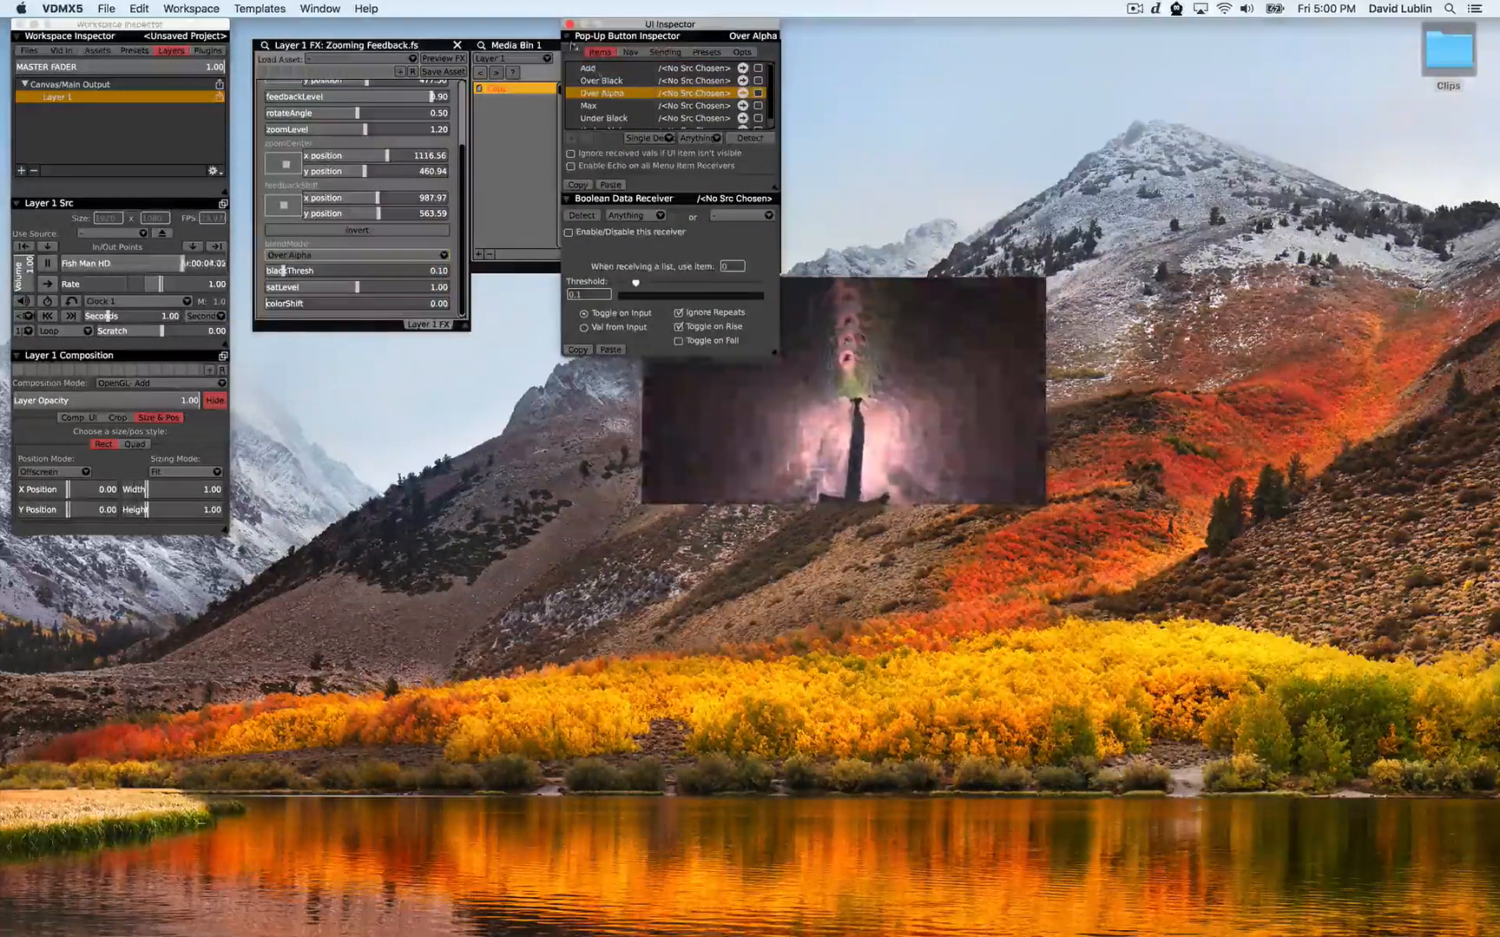
{"action": "left_click", "coordinate": [570, 24]}
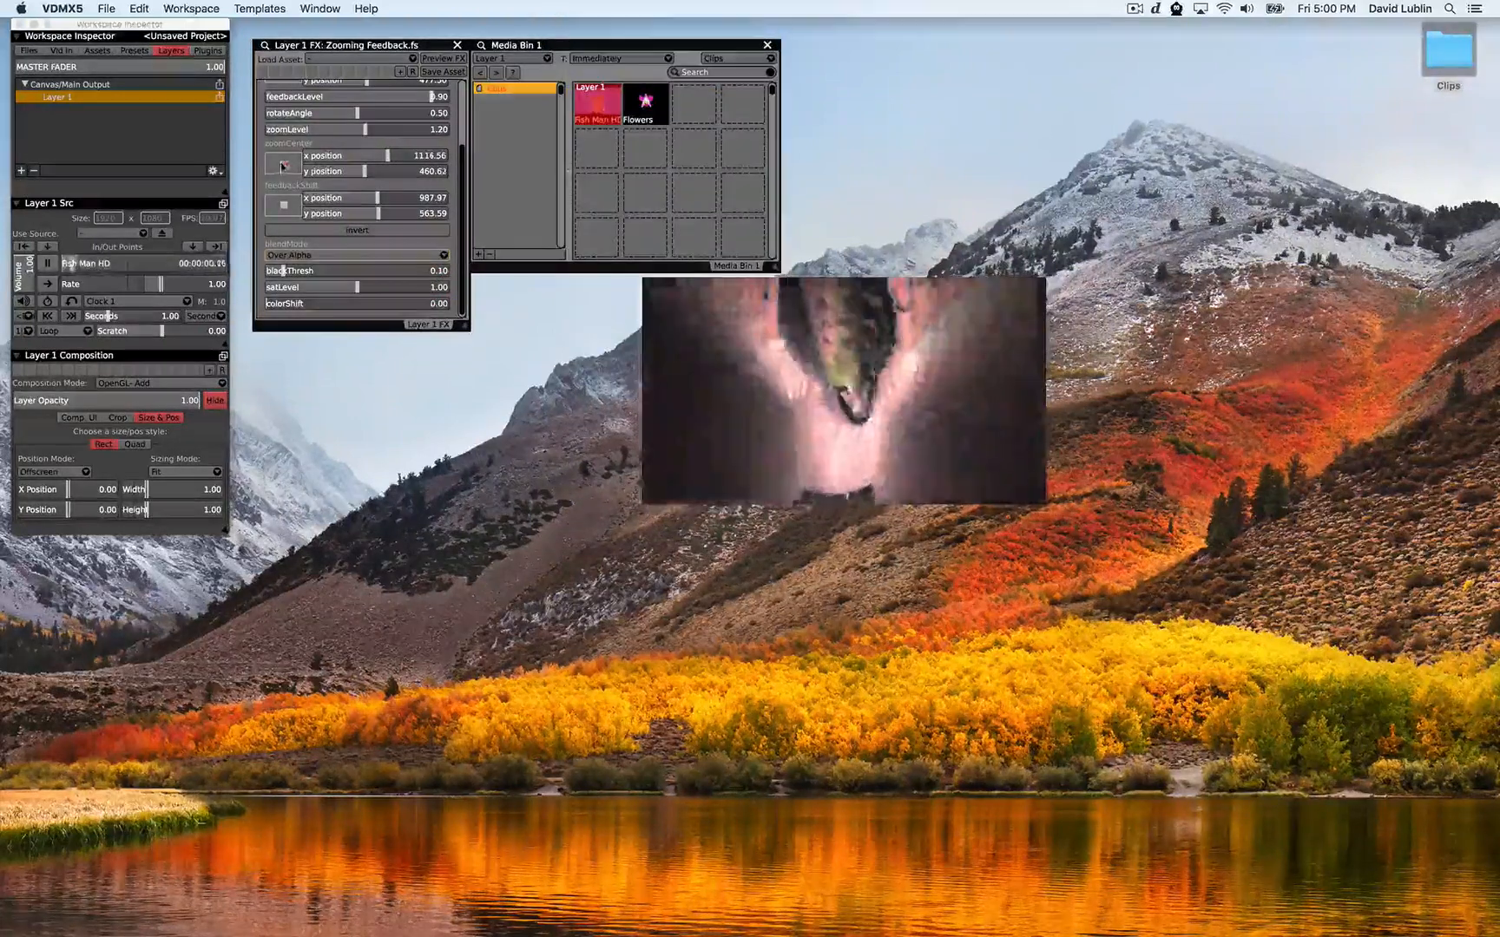
Reposition the zoom center pad and raise feedbackLevel to 1.00
{"action": "left_click_drag", "start_coordinate": [285, 165], "coordinate": [281, 207]}
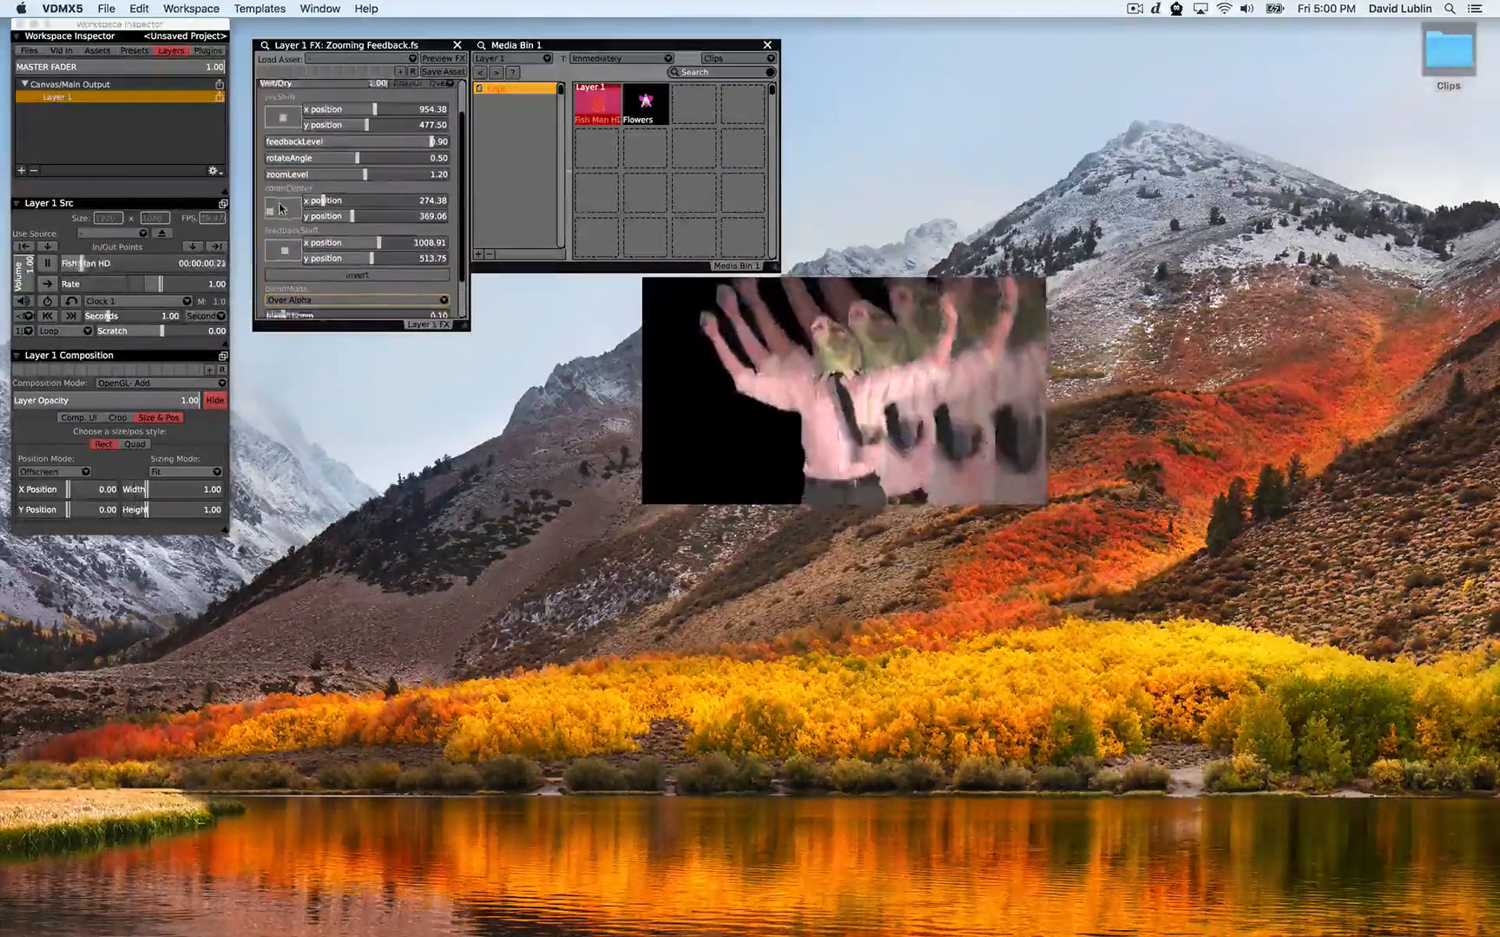
{"action": "scroll", "coordinate": [431, 143], "scroll_direction": "up", "scroll_amount": 3}
{"action": "left_click_drag", "start_coordinate": [430, 144], "coordinate": [447, 143]}
{"action": "right_click", "coordinate": [442, 143]}
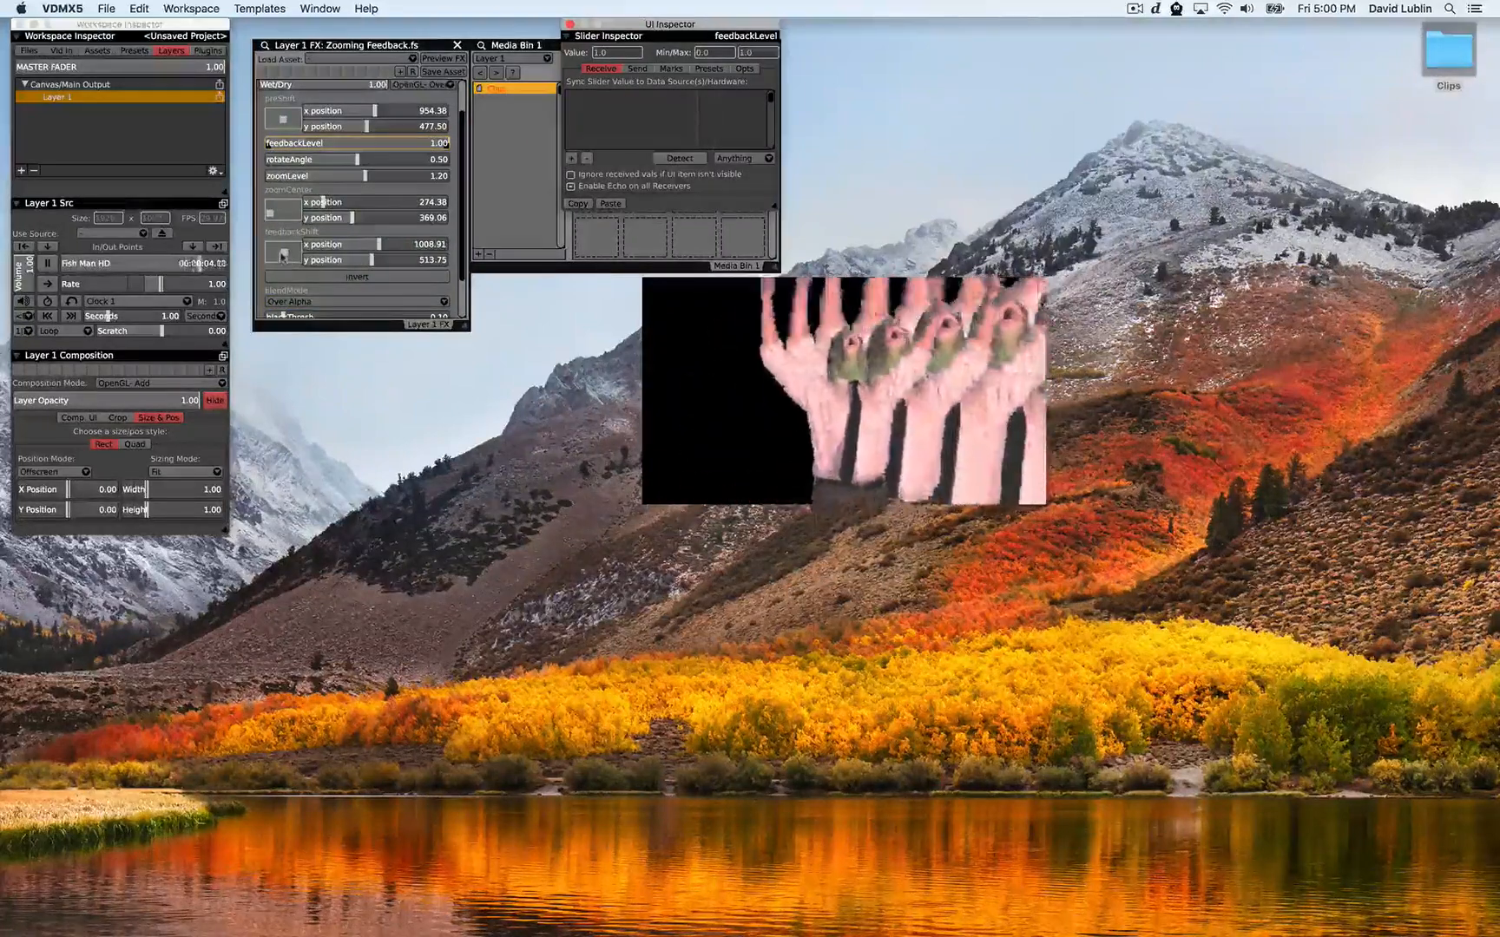
Adjust the feedback shift and zoom center pads and set zoomLevel to 1.00
{"action": "left_click_drag", "start_coordinate": [282, 257], "coordinate": [278, 255]}
{"action": "left_click_drag", "start_coordinate": [361, 177], "coordinate": [297, 158]}
{"action": "left_click_drag", "start_coordinate": [280, 253], "coordinate": [289, 253]}
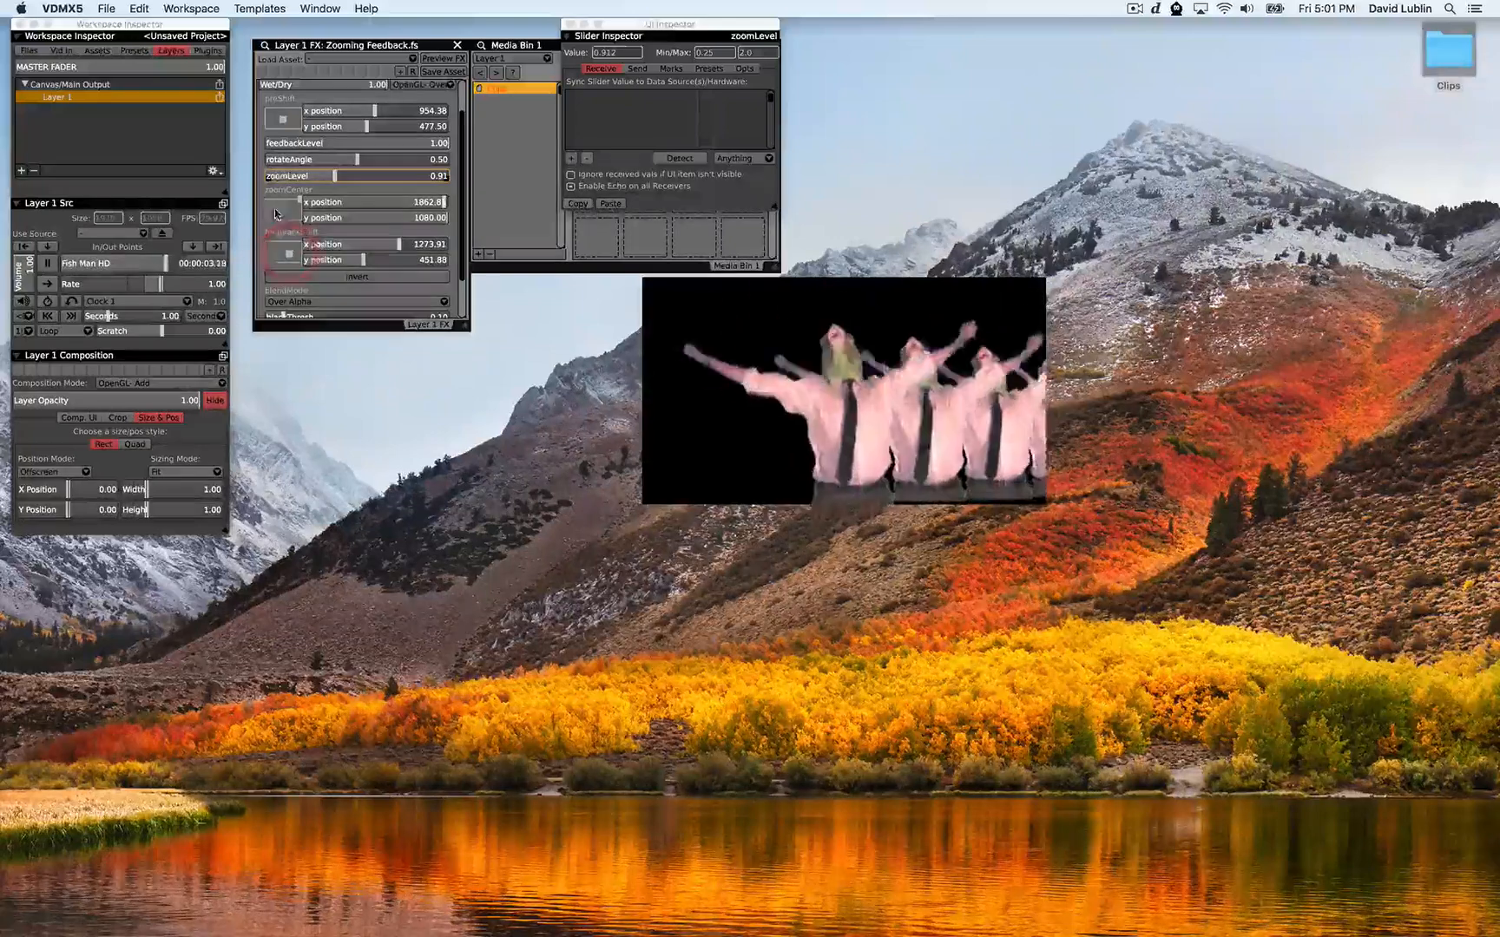
{"action": "left_click_drag", "start_coordinate": [353, 160], "coordinate": [281, 254]}
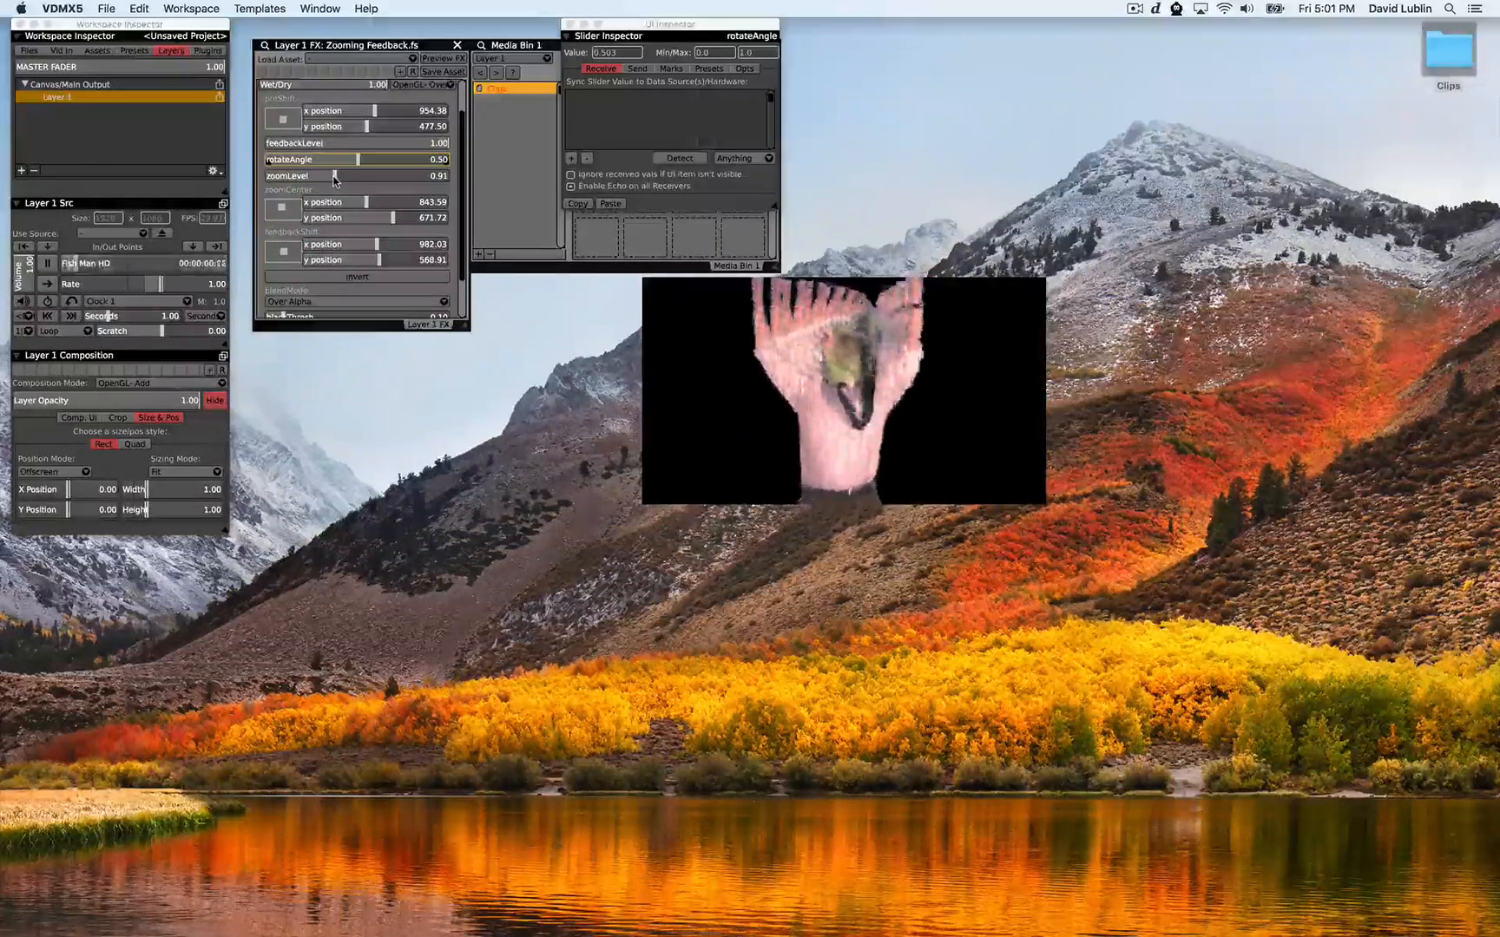
{"action": "left_click_drag", "start_coordinate": [335, 179], "coordinate": [341, 179]}
{"action": "left_click", "coordinate": [280, 252]}
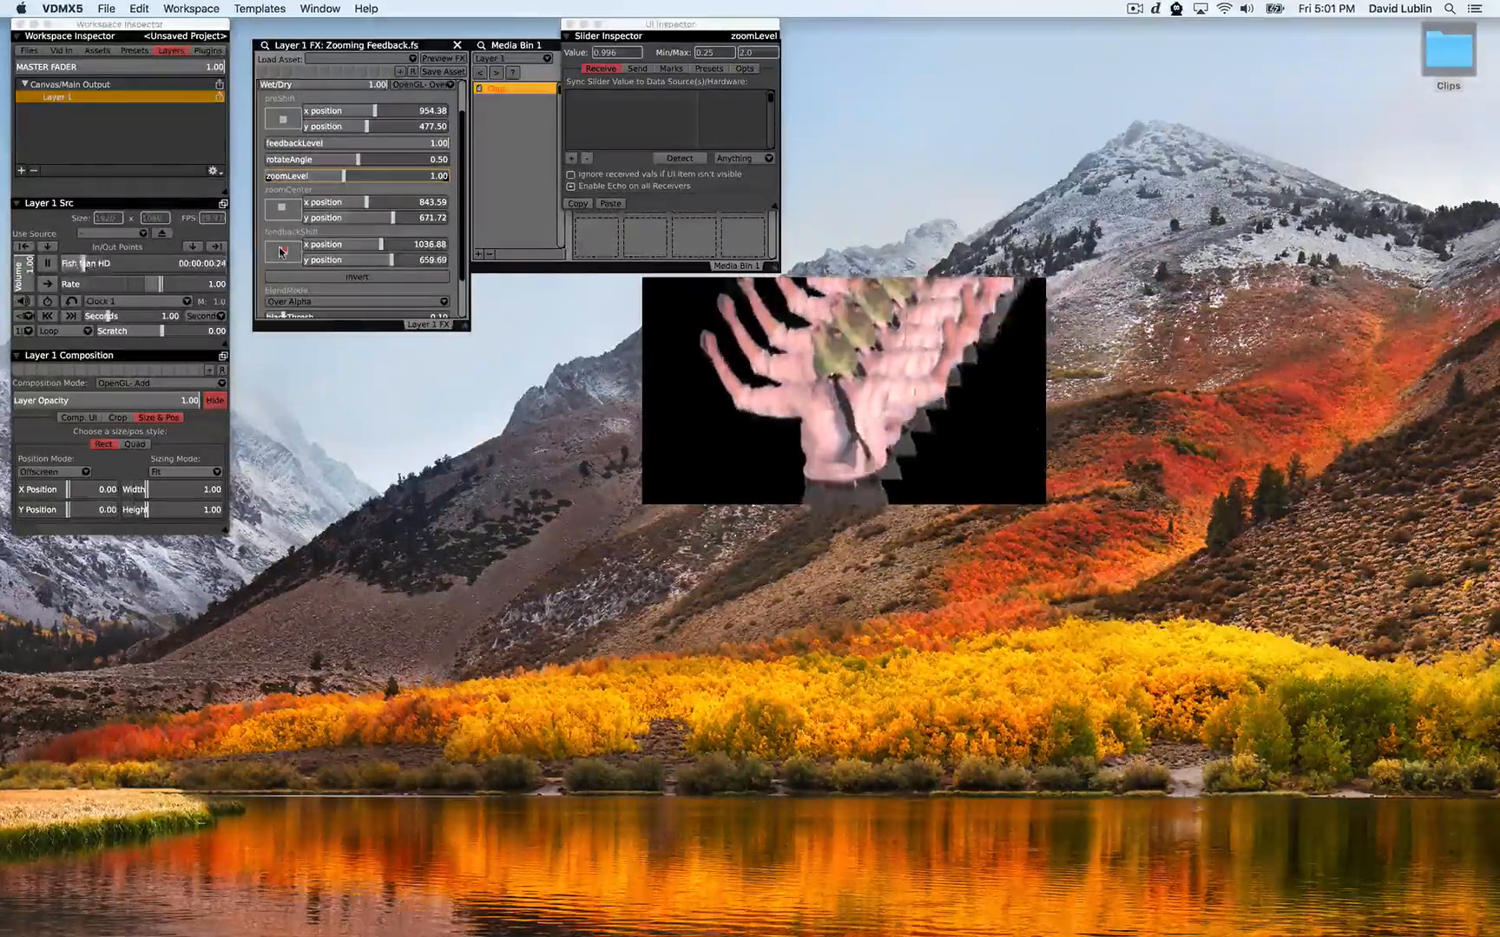
{"action": "left_click_drag", "start_coordinate": [280, 253], "coordinate": [281, 252]}
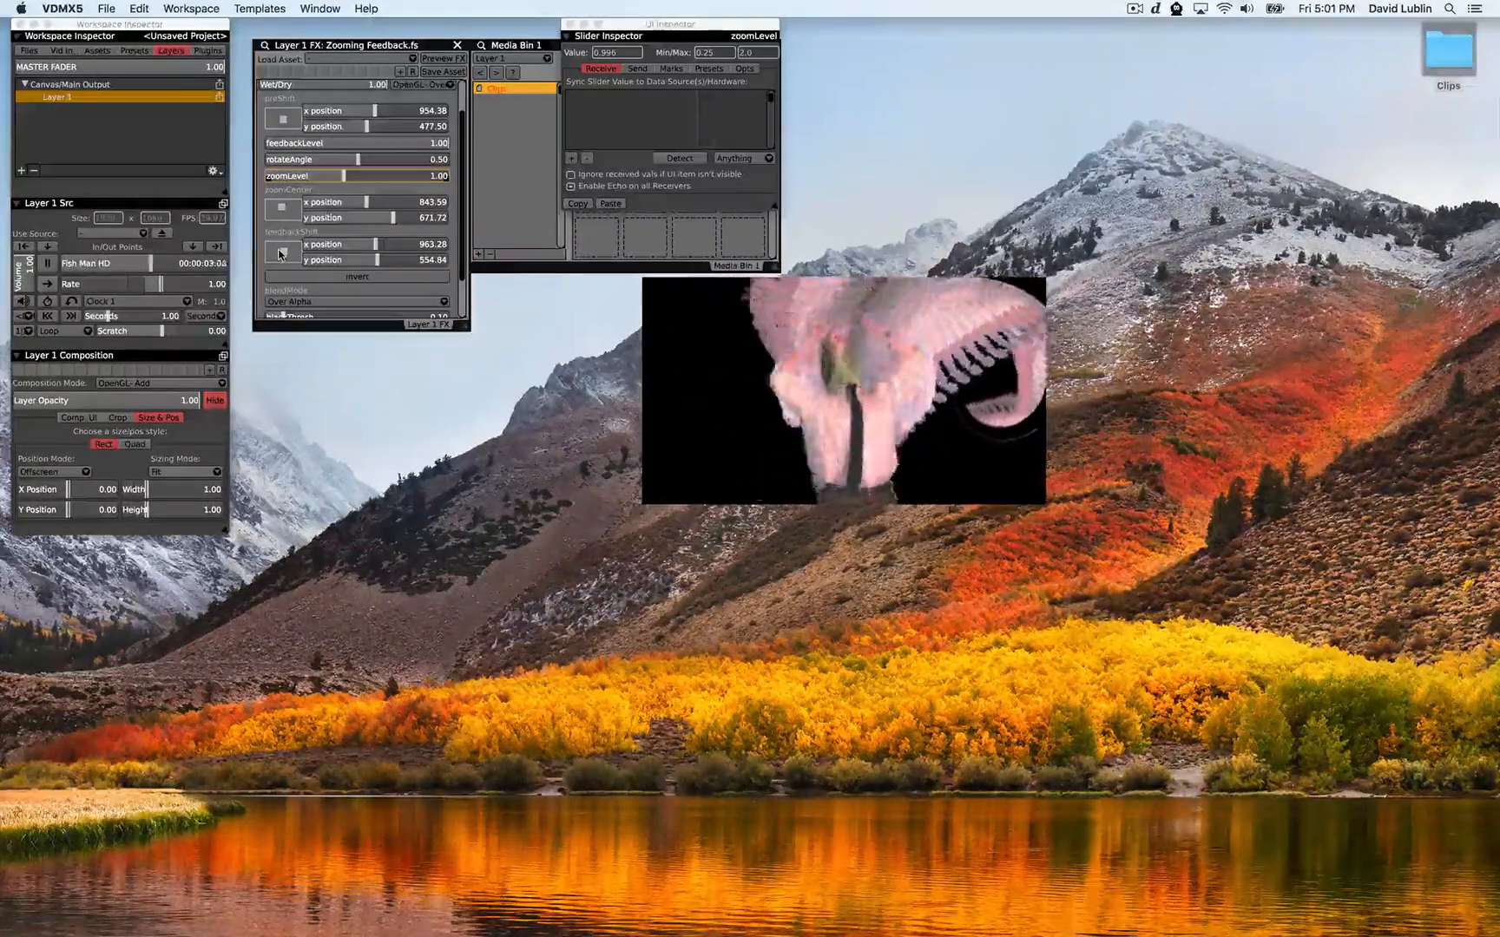
Toggle the Zooming Feedback Invert option on and back off
{"action": "scroll", "coordinate": [280, 254], "scroll_direction": "down", "scroll_amount": 5}
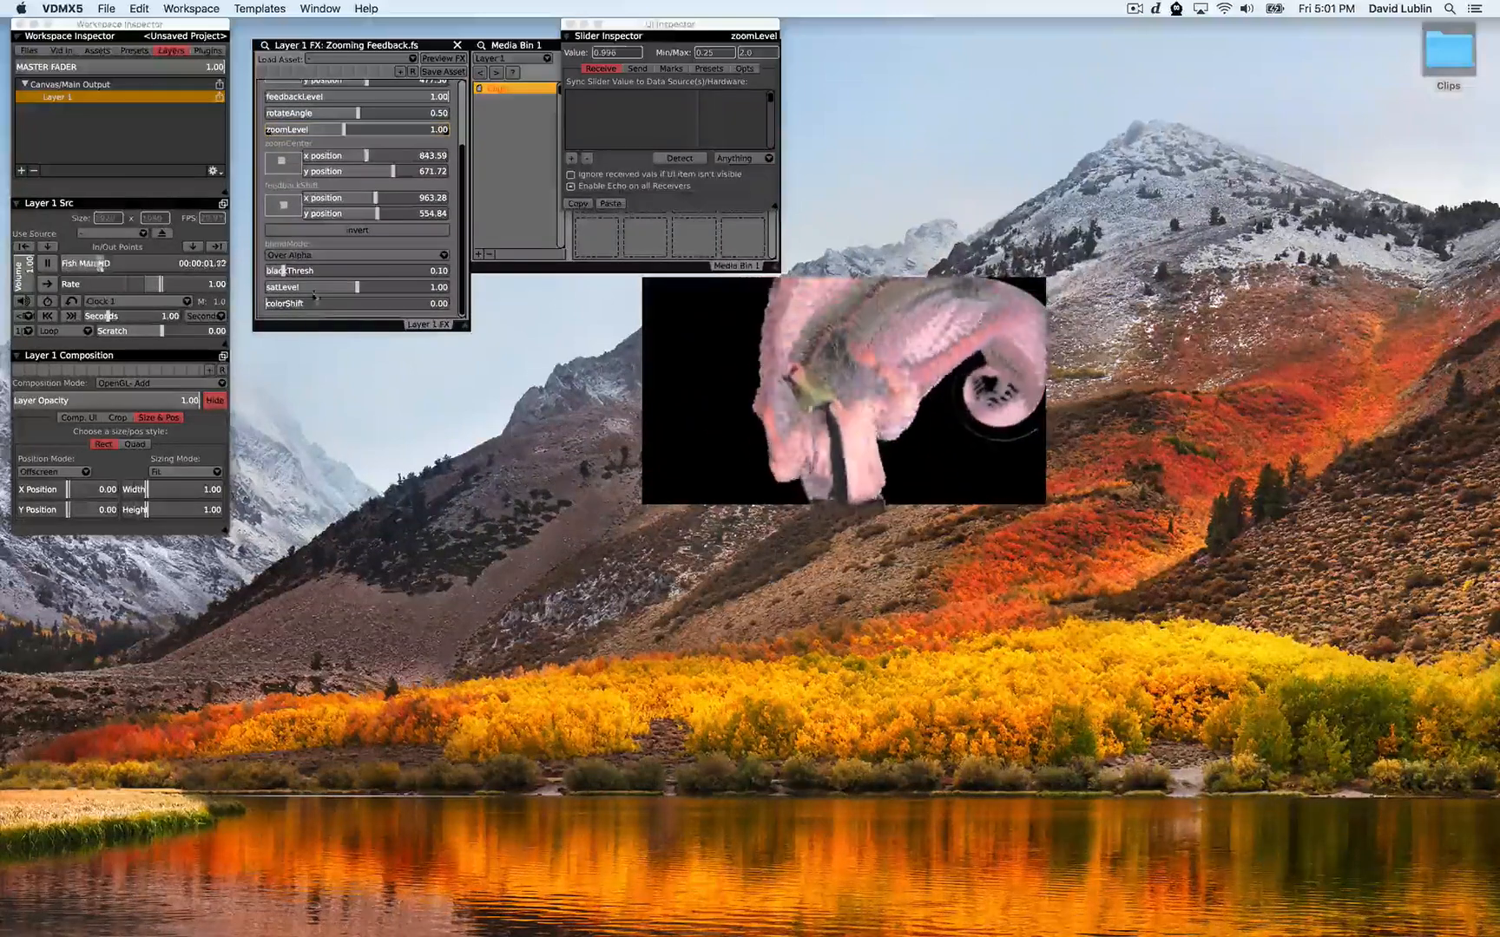
{"action": "left_click", "coordinate": [287, 230]}
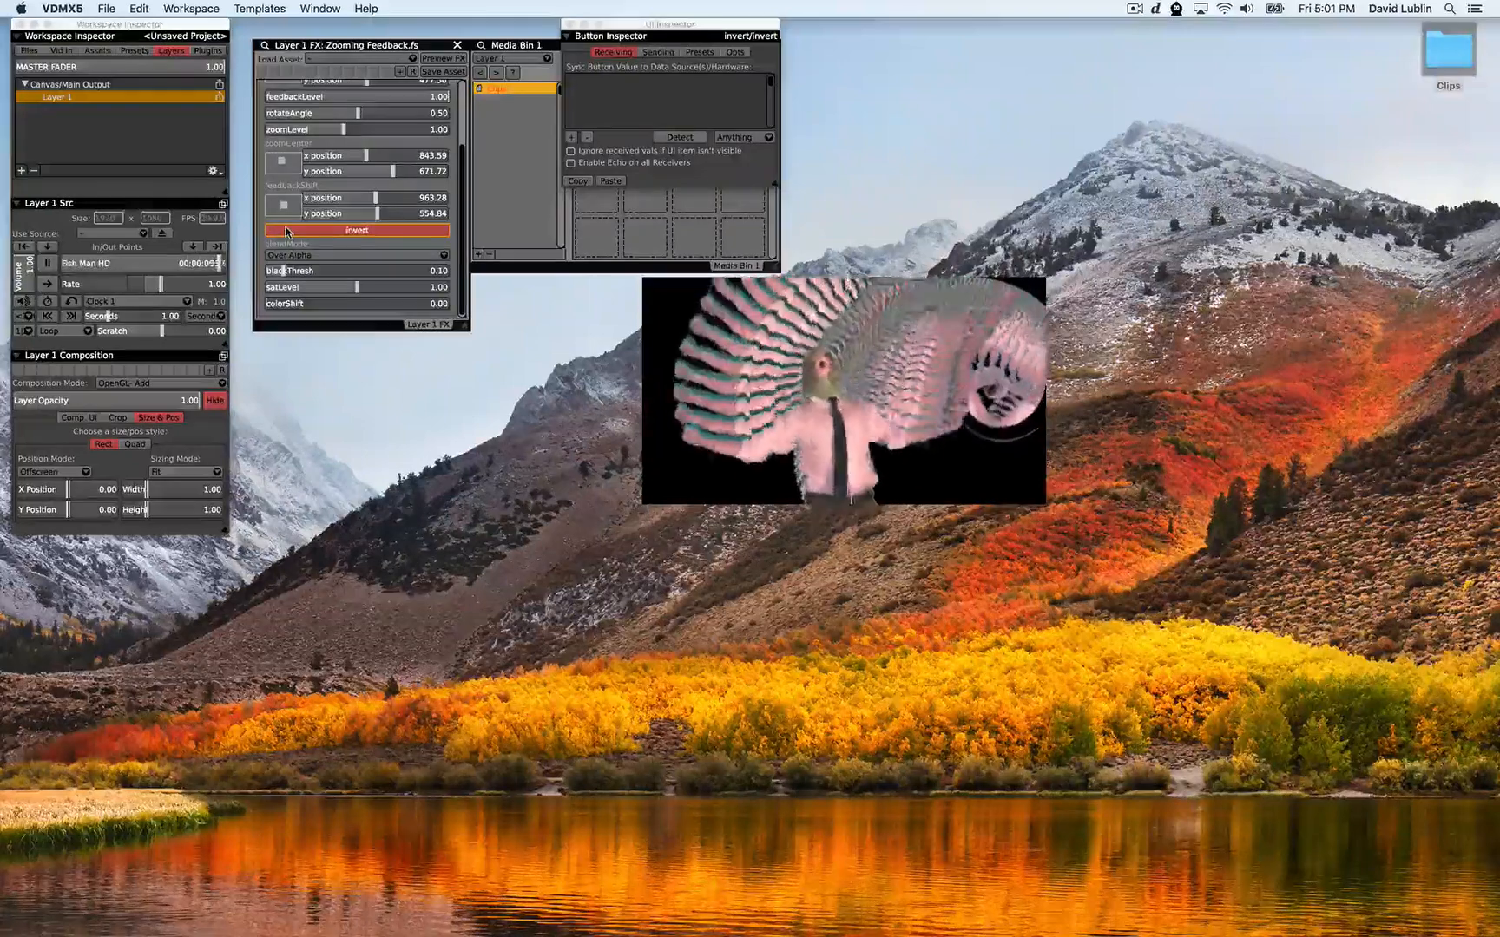
{"action": "left_click", "coordinate": [288, 230]}
Adjust the colorShift slider and set satLevel to about 1.02
{"action": "left_click", "coordinate": [271, 304]}
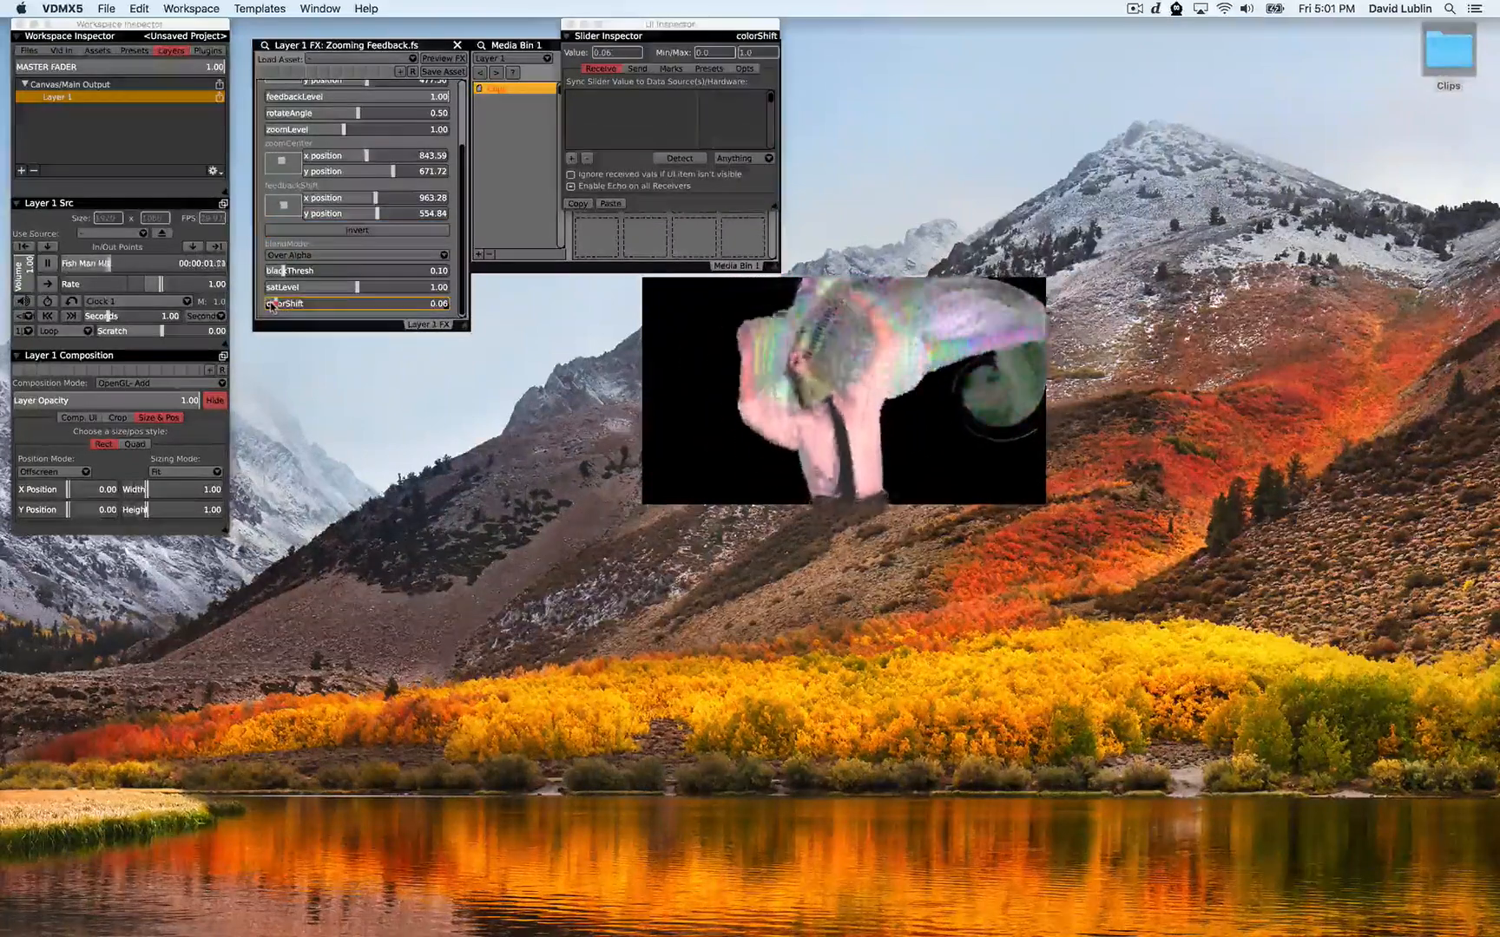
{"action": "left_click_drag", "start_coordinate": [272, 305], "coordinate": [352, 293]}
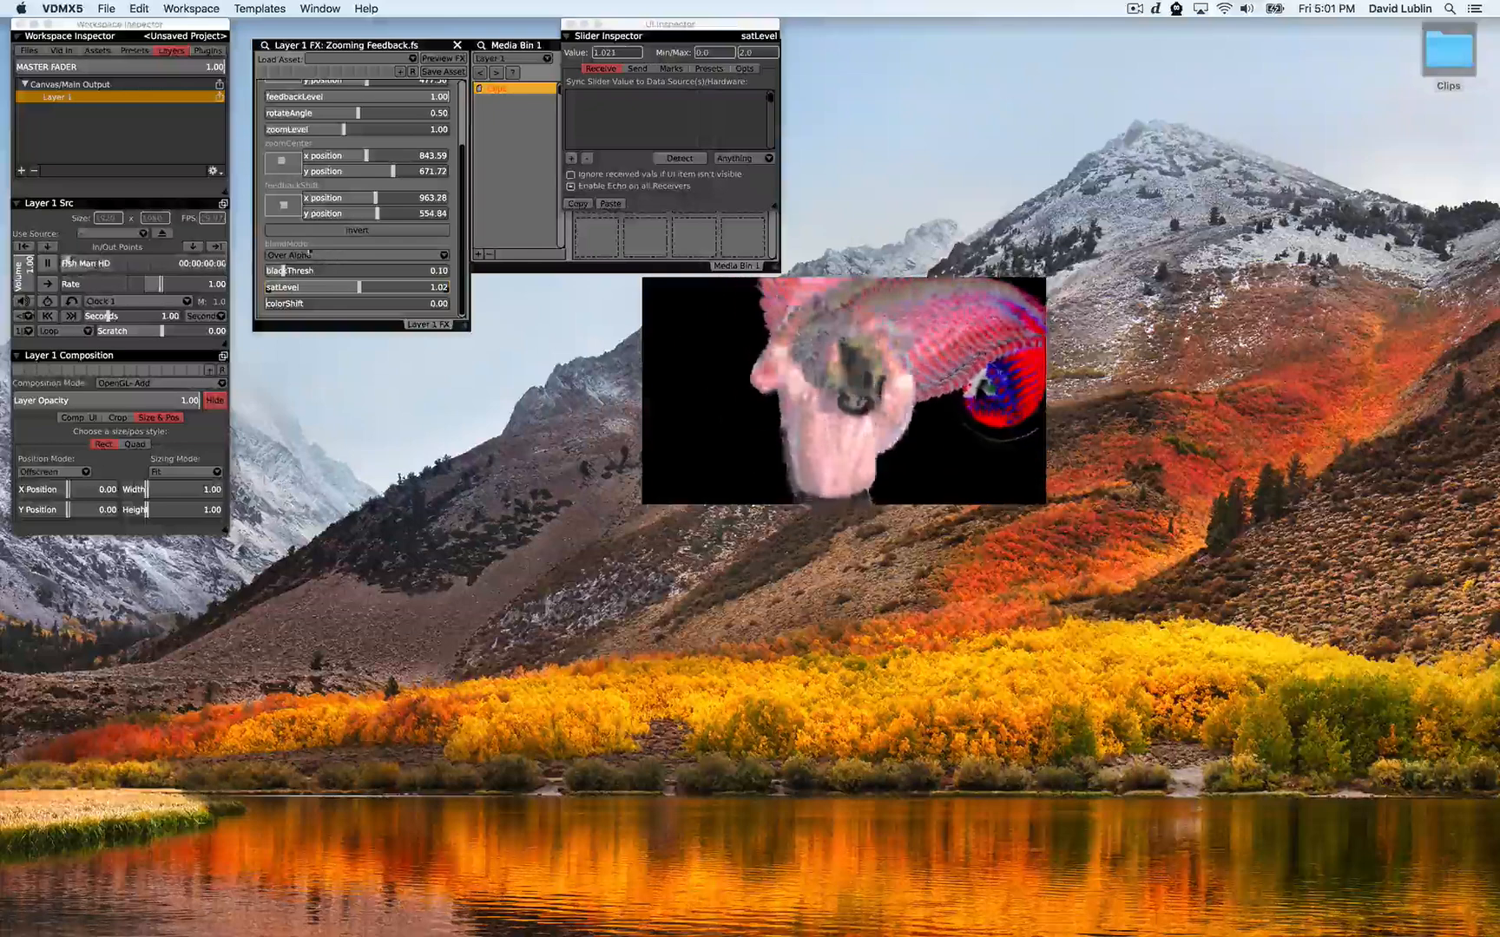
Set the Zooming Feedback blend mode to Under Alpha
{"action": "left_click", "coordinate": [302, 231]}
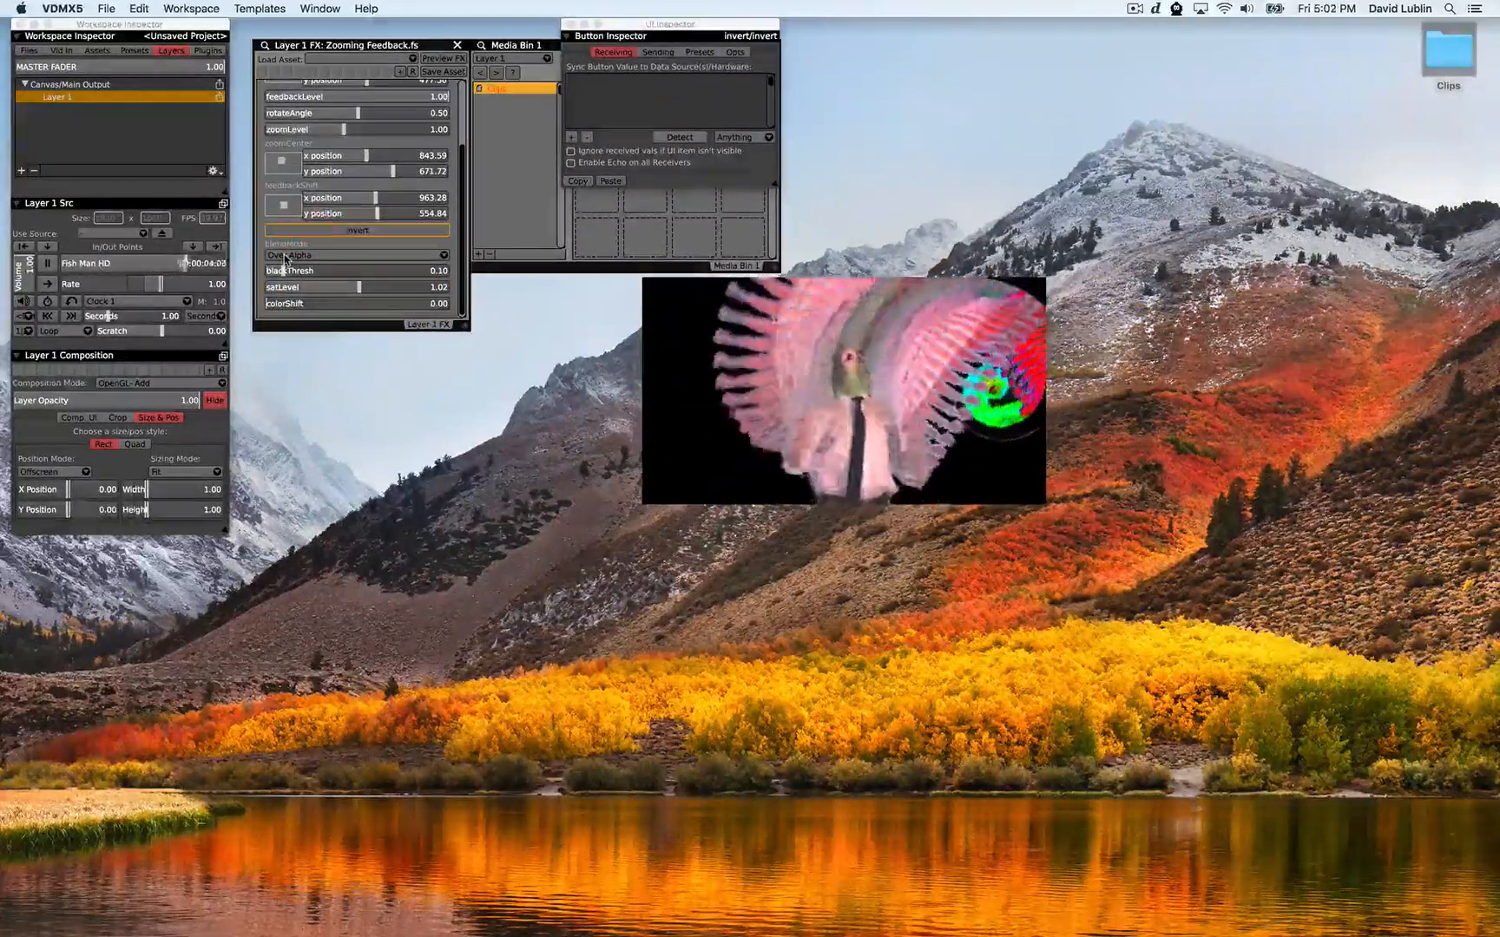
{"action": "left_click", "coordinate": [299, 255]}
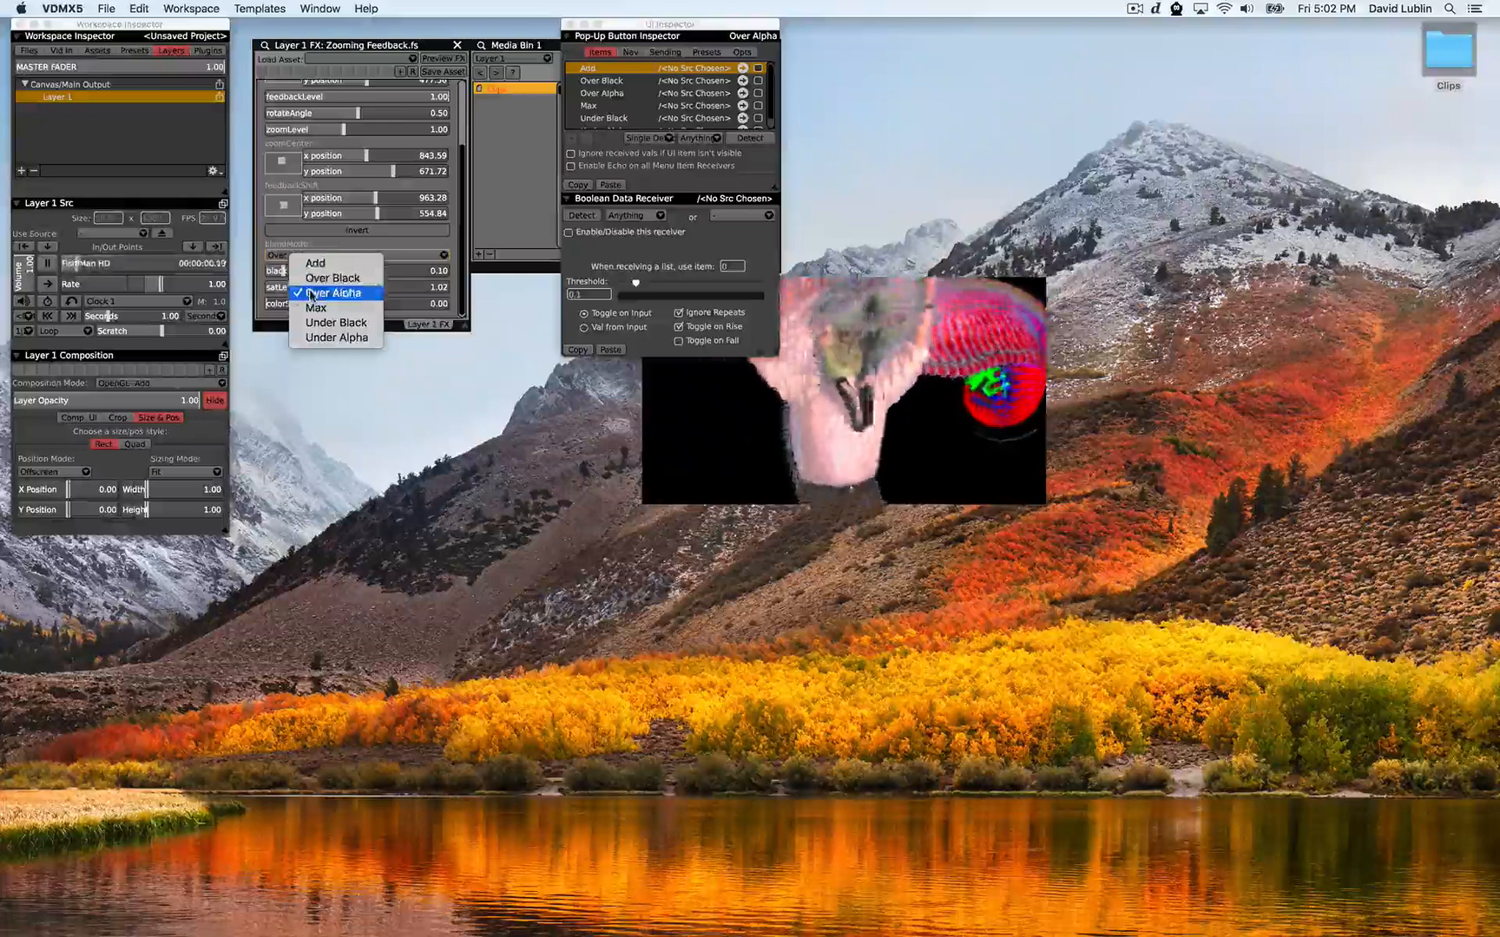
{"action": "left_click", "coordinate": [326, 338]}
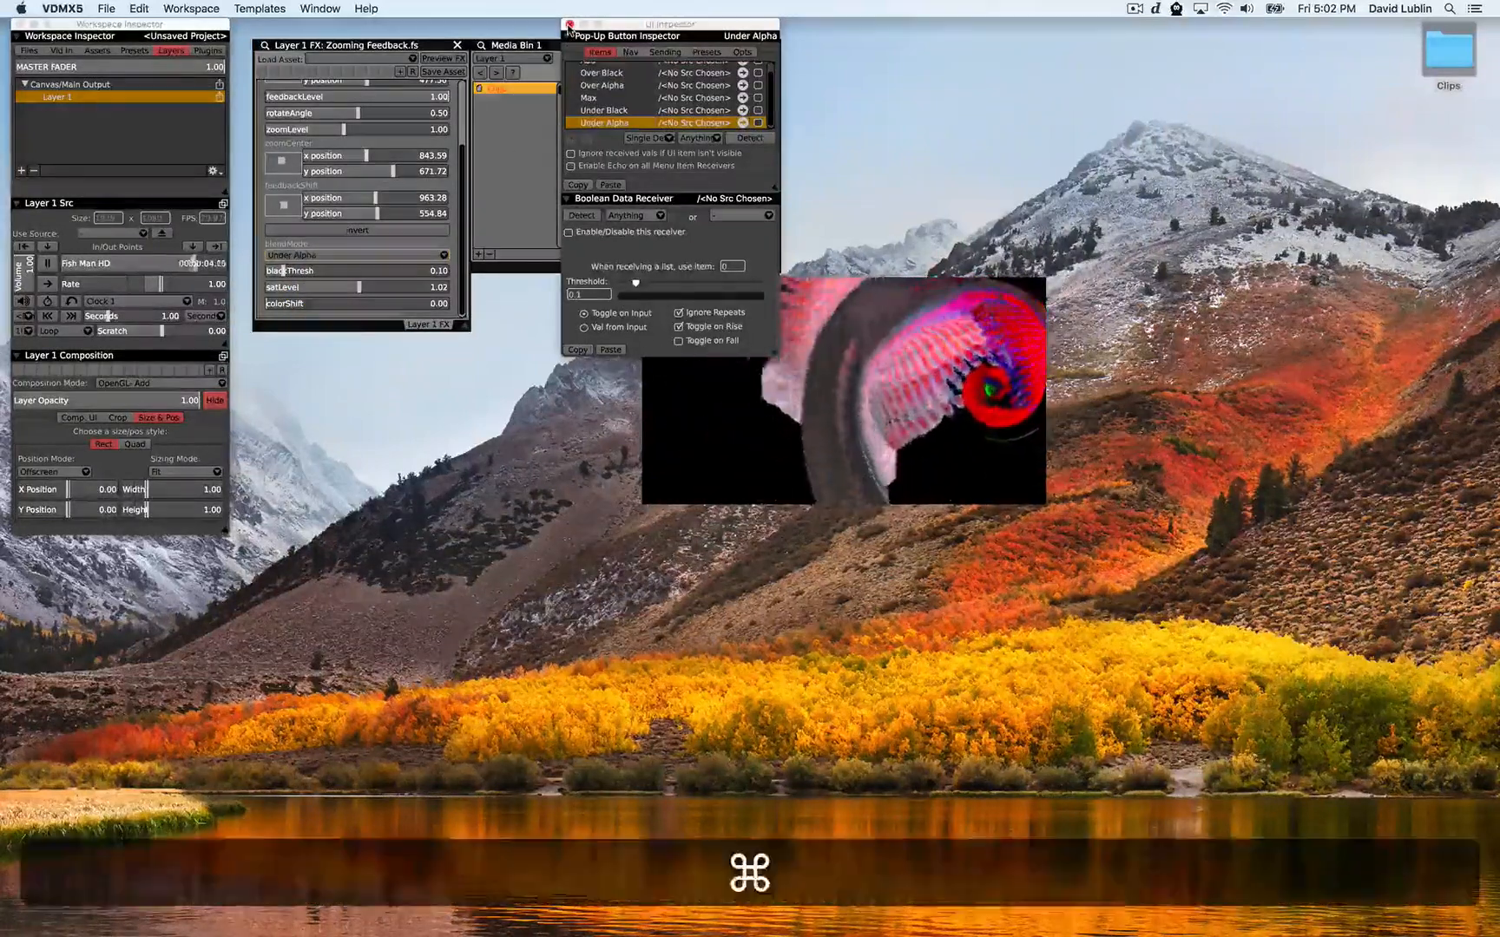
Show the media bin and nudge both the feedbackShift pad and the topmost shift pad in the Zooming Feedback controls
{"action": "key", "text": "super+2"}
{"action": "left_click_drag", "start_coordinate": [283, 205], "coordinate": [281, 208]}
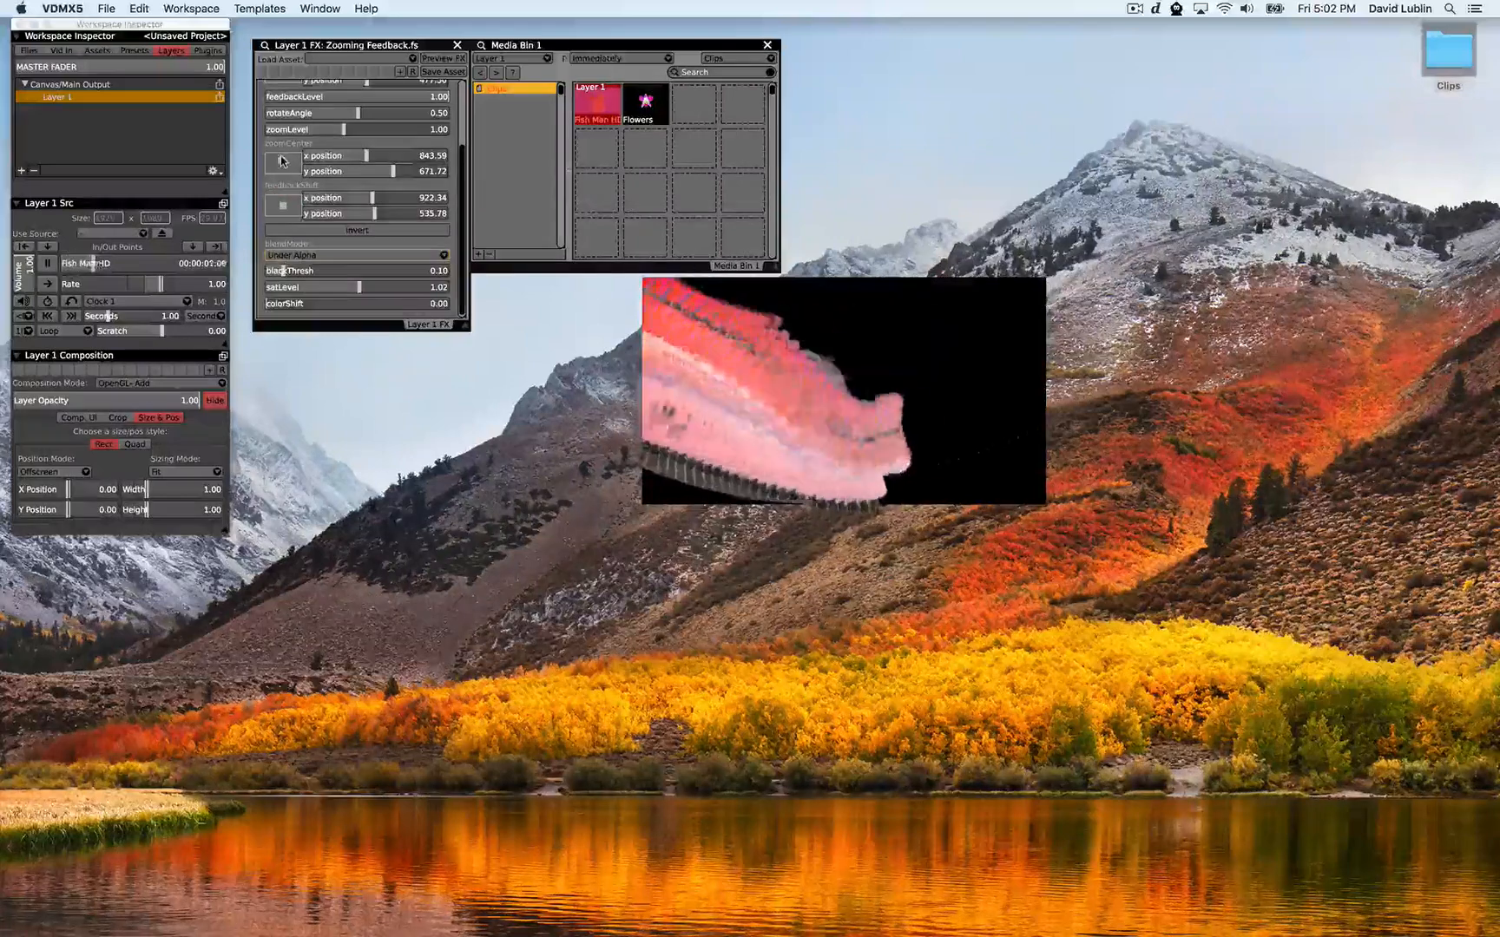
{"action": "scroll", "coordinate": [281, 161], "scroll_direction": "up", "scroll_amount": 2}
{"action": "left_click_drag", "start_coordinate": [284, 111], "coordinate": [291, 110]}
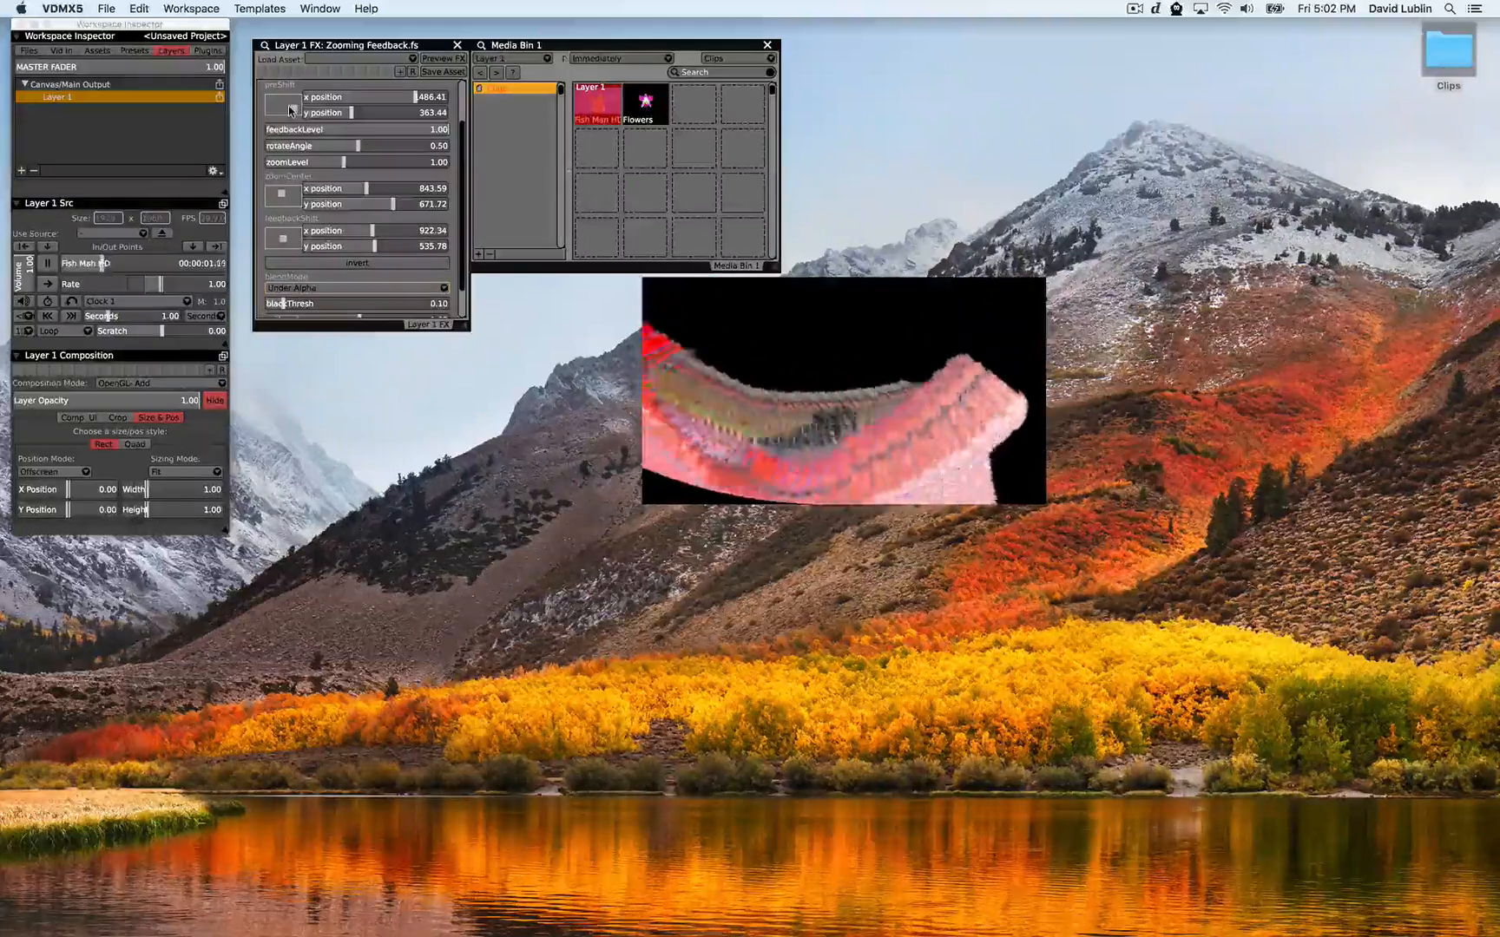
Add a second layer and set Layer 1's composition mode to OpenGL - Over
{"action": "left_click", "coordinate": [21, 171]}
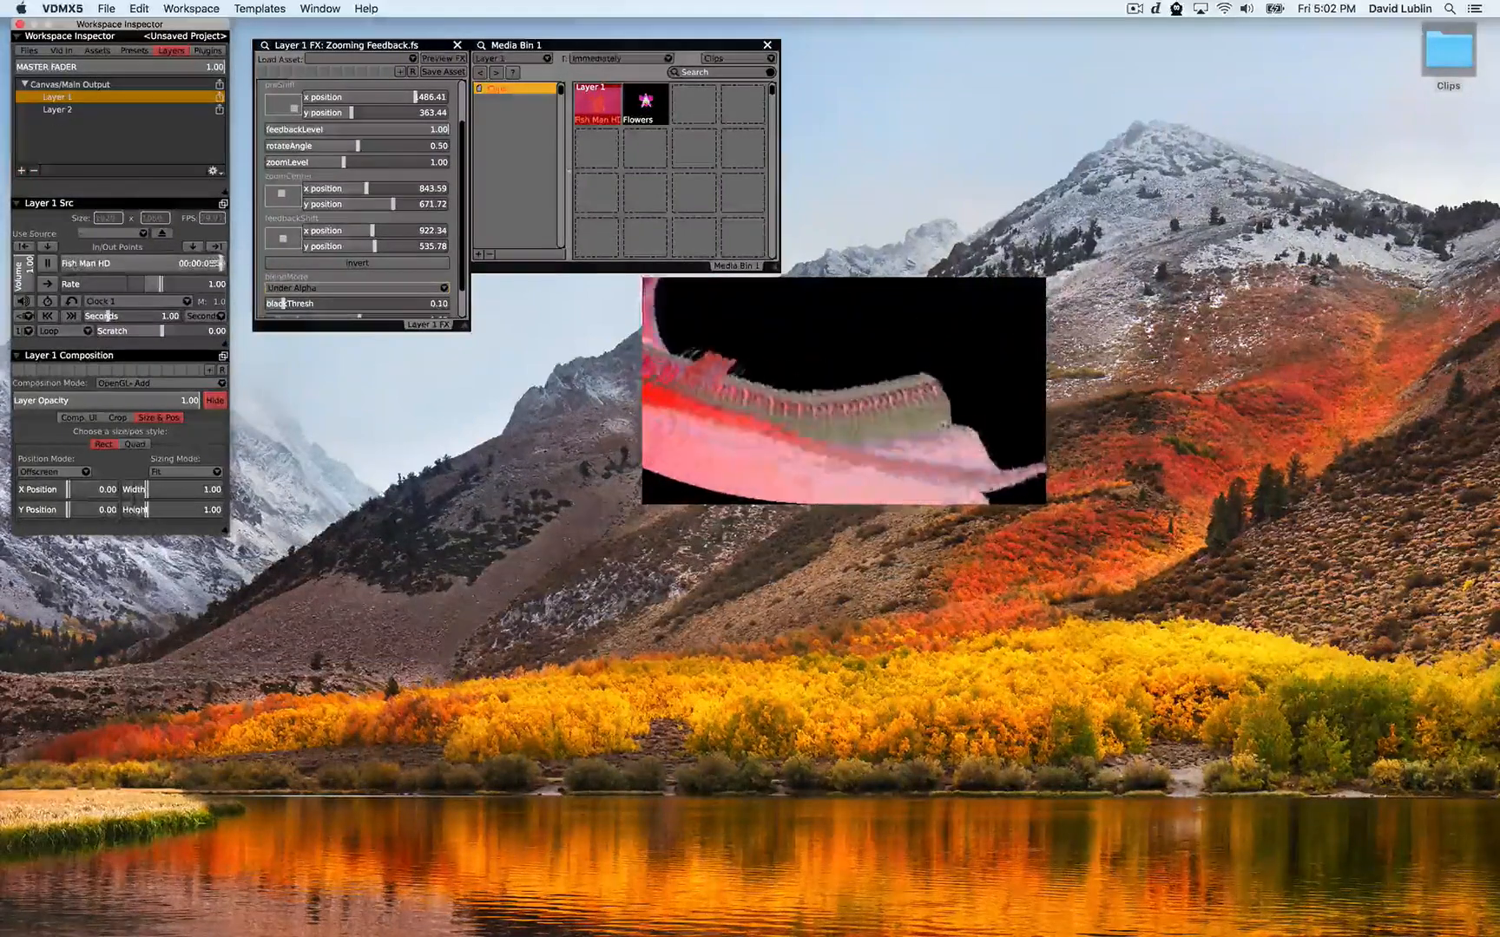
{"action": "left_click", "coordinate": [111, 384]}
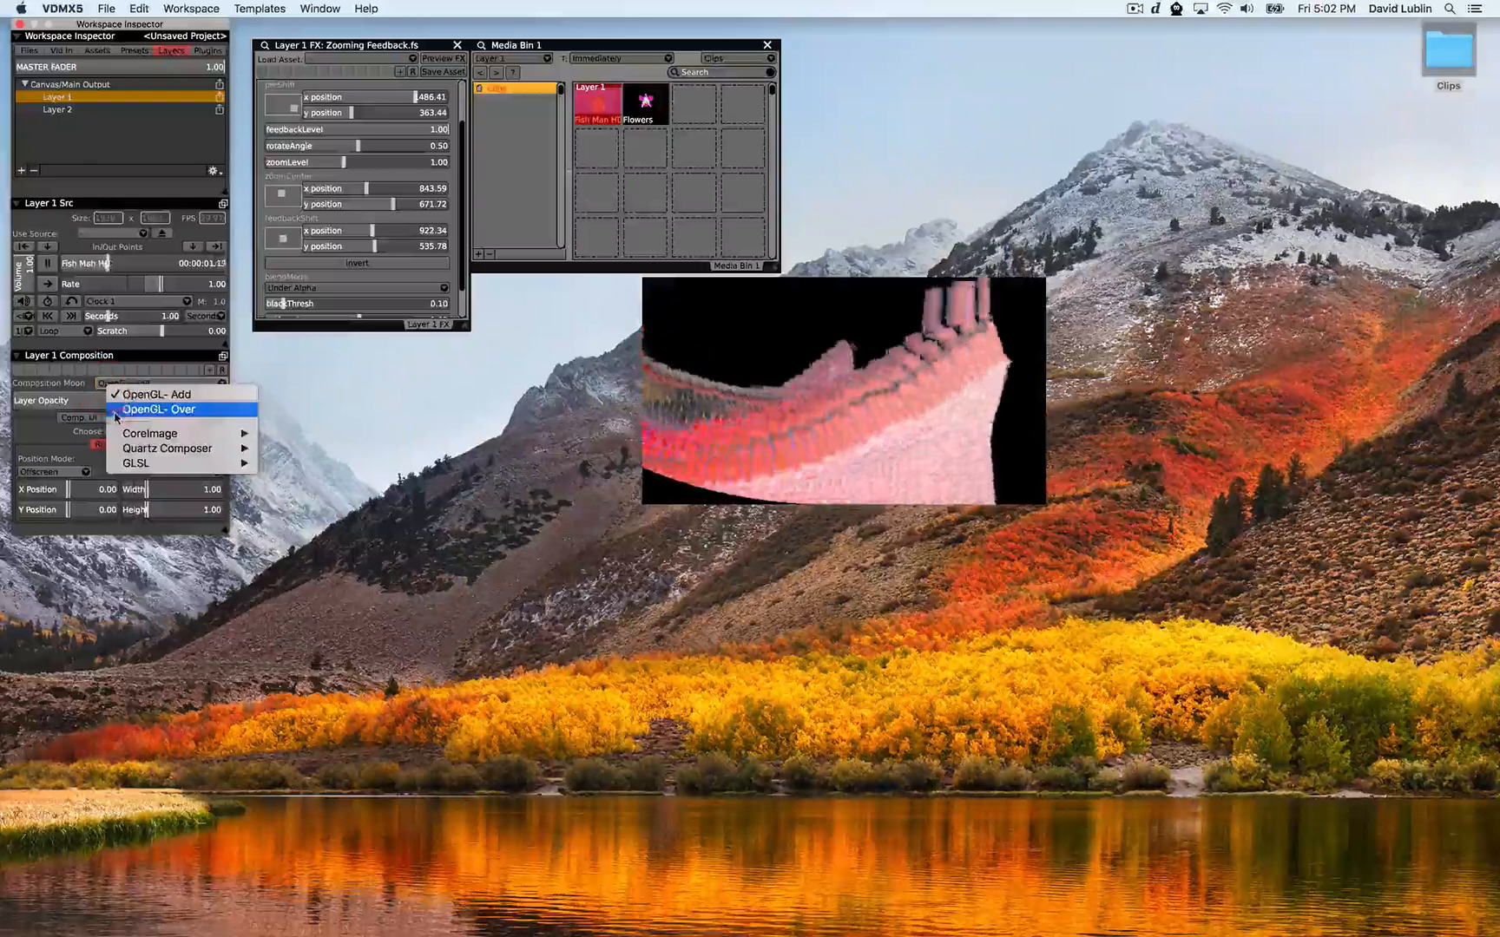
{"action": "left_click", "coordinate": [116, 410]}
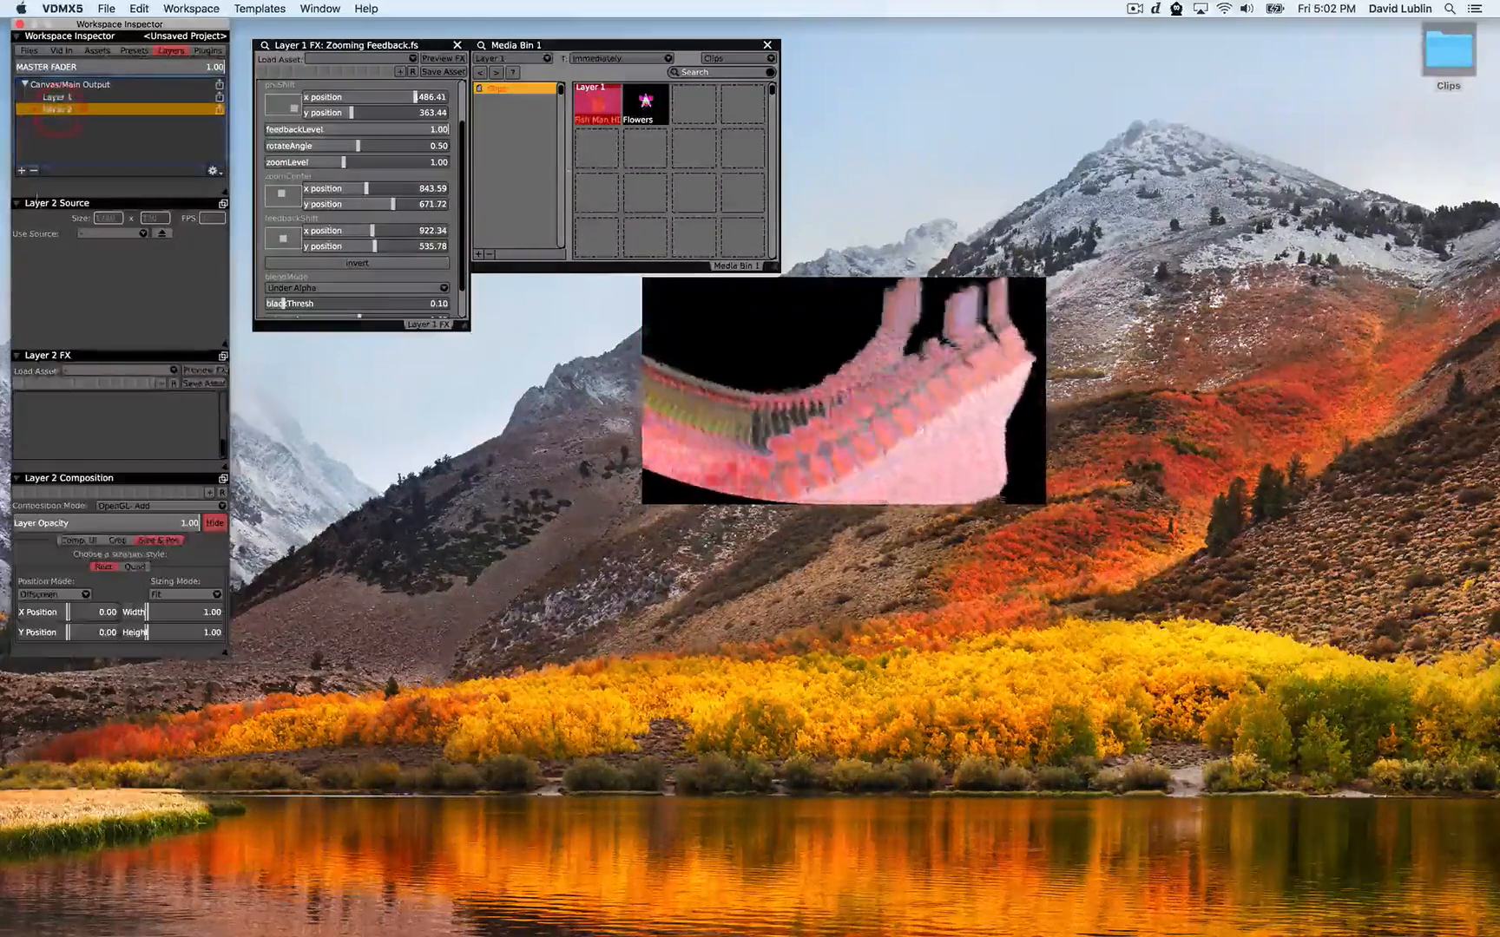
Set Layer 2's source to the Cloud Toonscape Lo-Fi ISF source
{"action": "left_click", "coordinate": [96, 233]}
{"action": "mouse_move", "coordinate": [92, 255]}
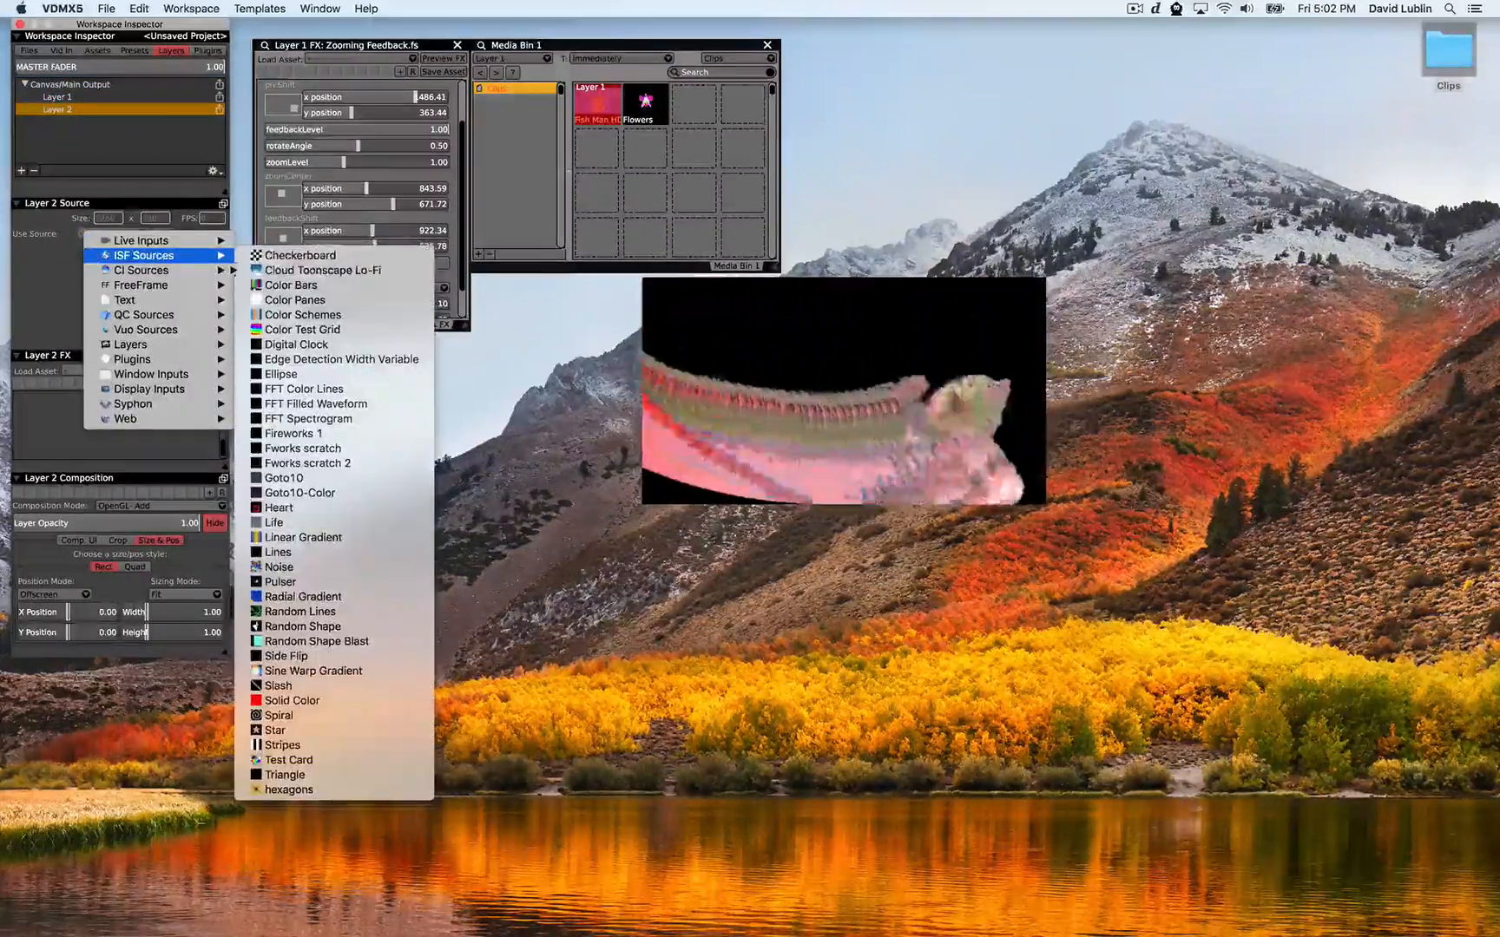
{"action": "left_click", "coordinate": [247, 270]}
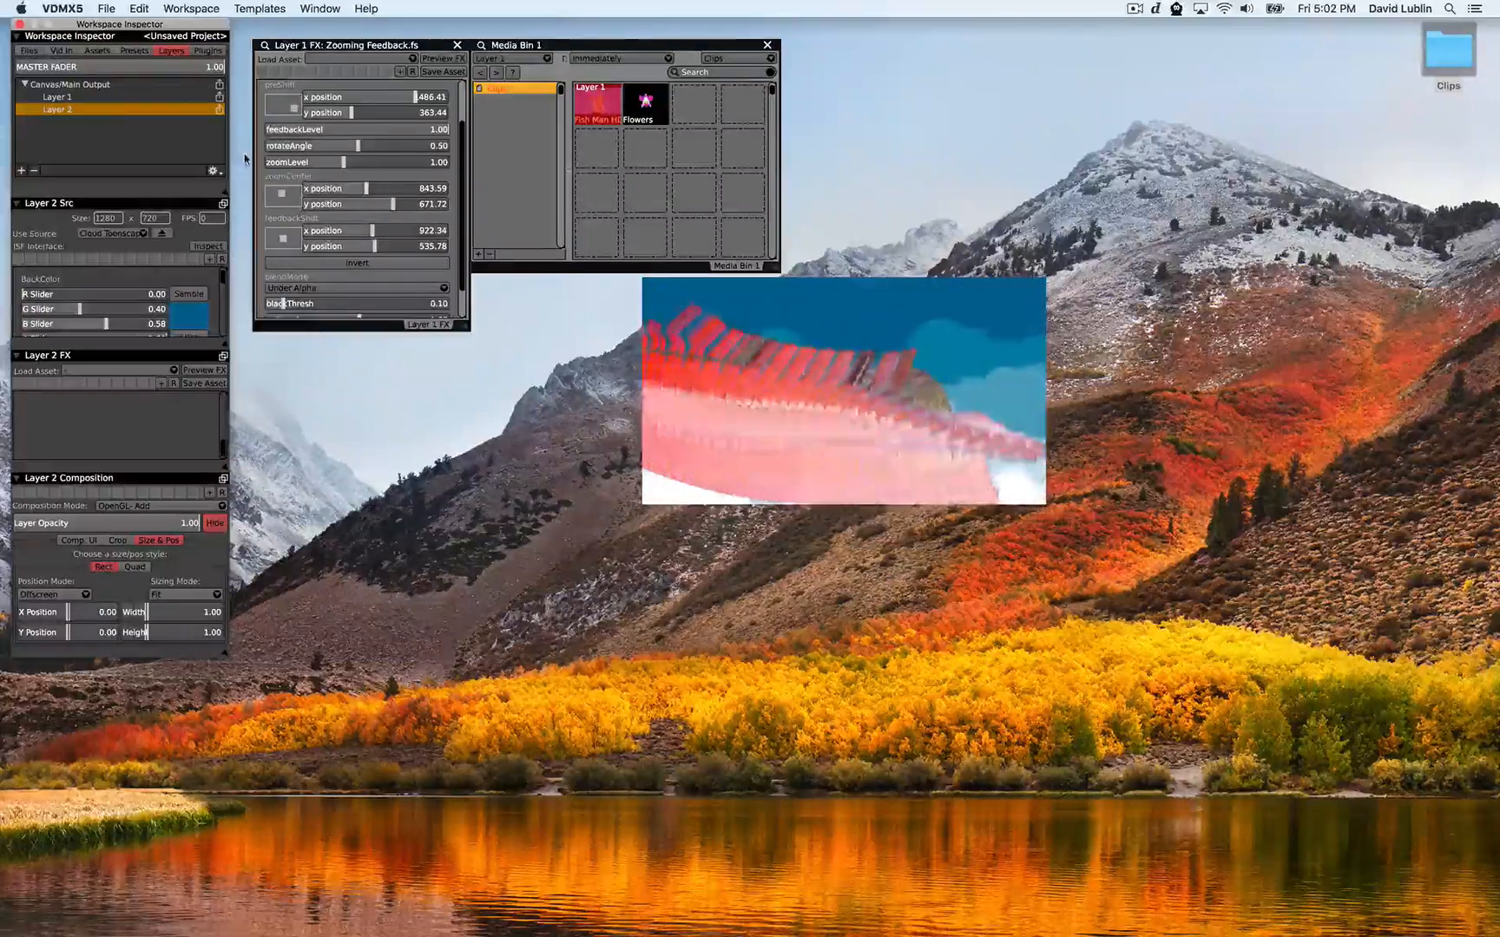
Trigger the Flowers clip from the media bin onto Layer 1
{"action": "left_click", "coordinate": [94, 149]}
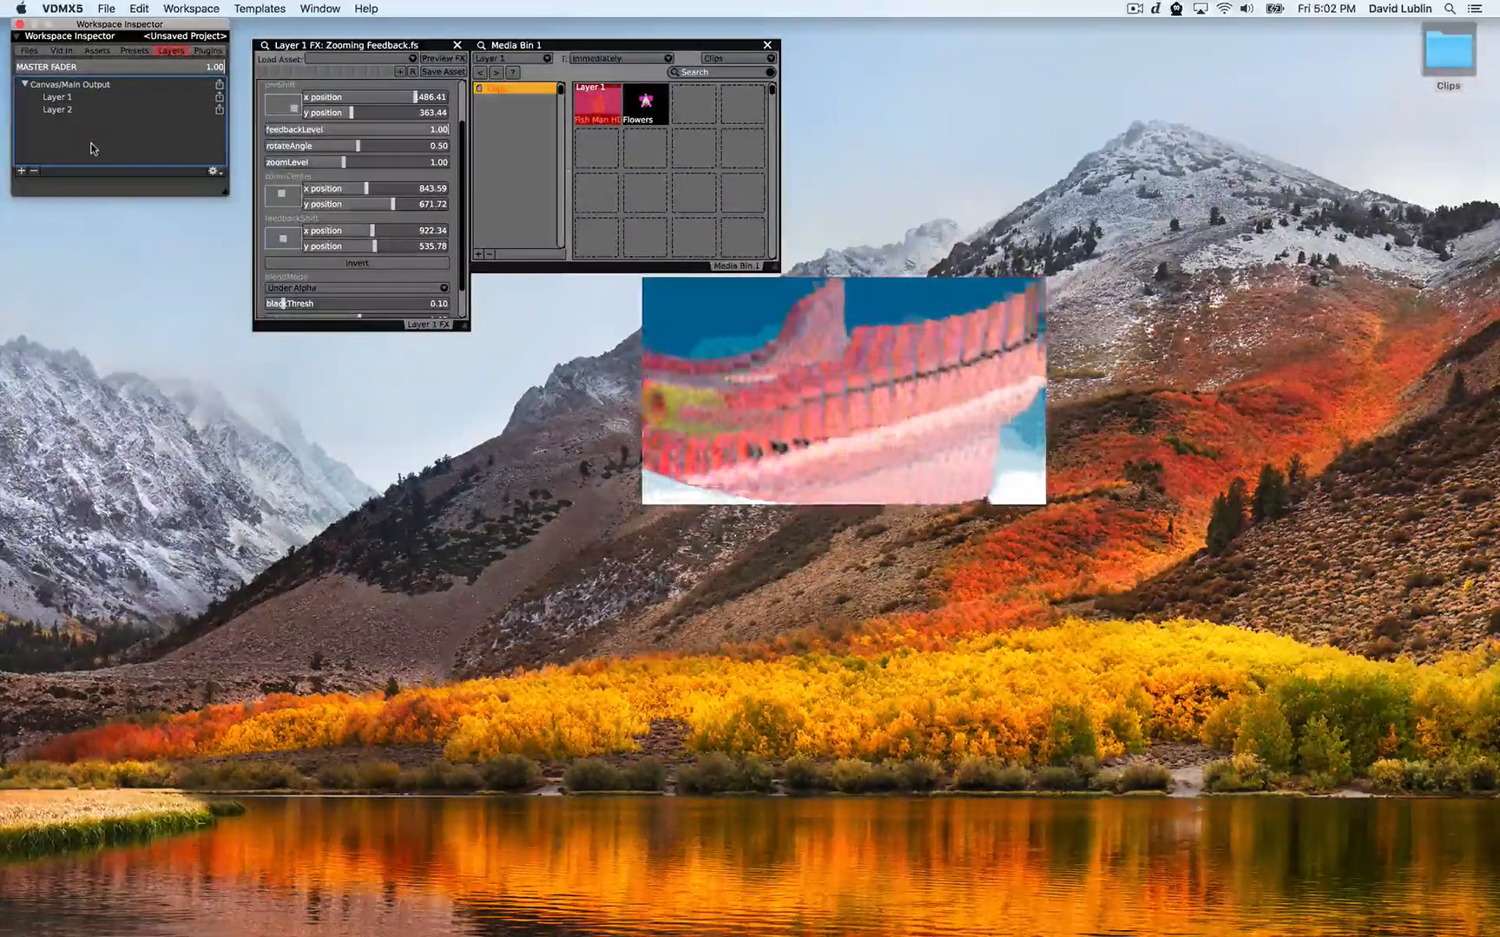
{"action": "scroll", "coordinate": [351, 170], "scroll_direction": "up", "scroll_amount": 3}
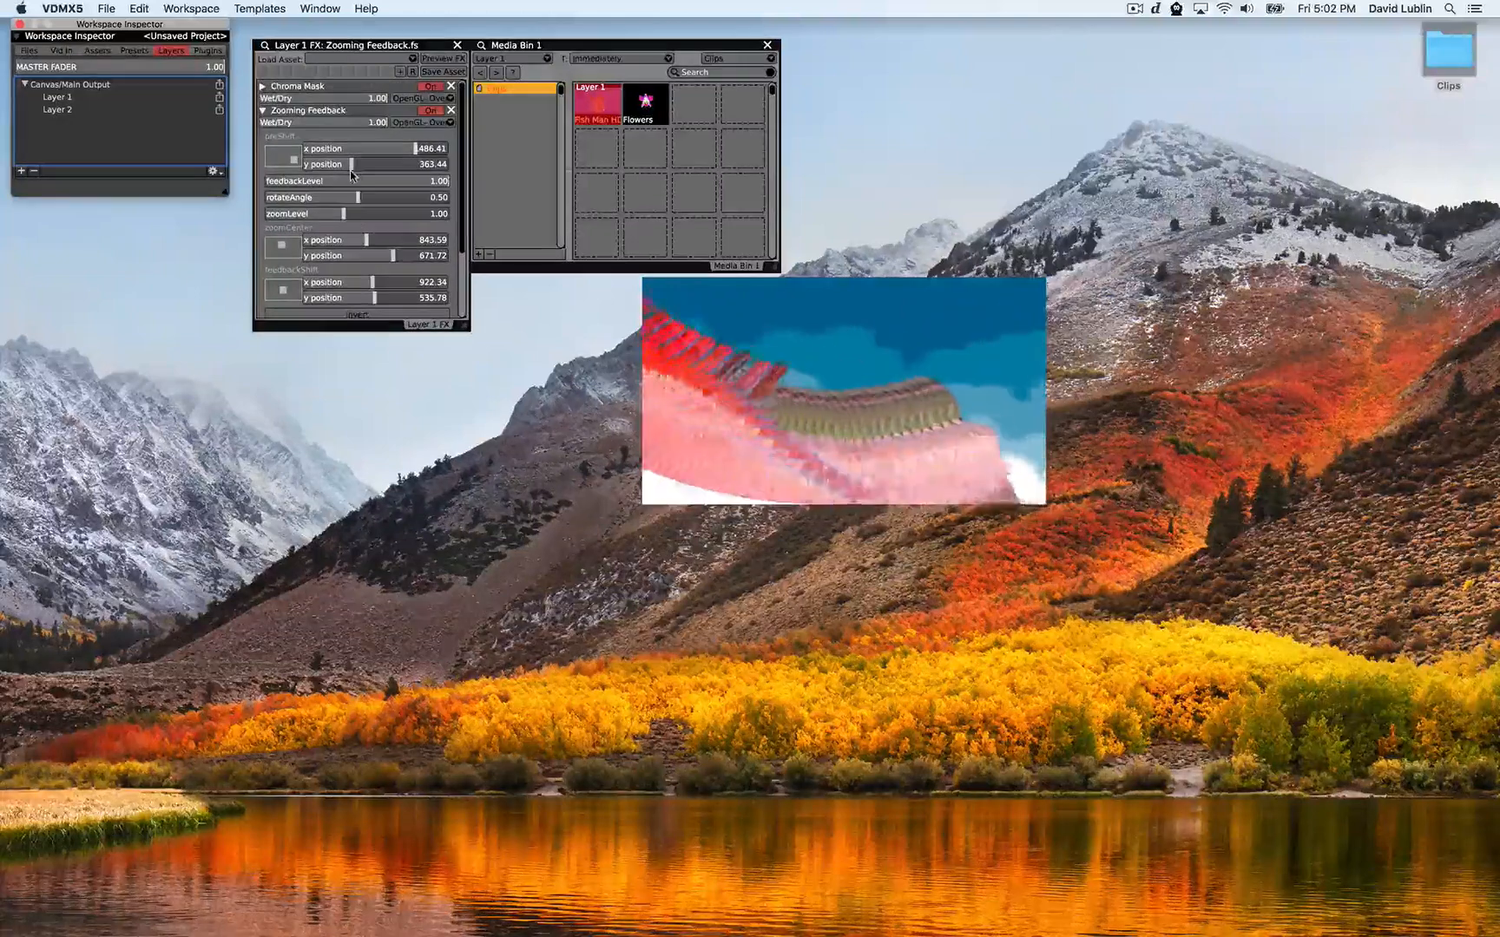
{"action": "left_click", "coordinate": [649, 115]}
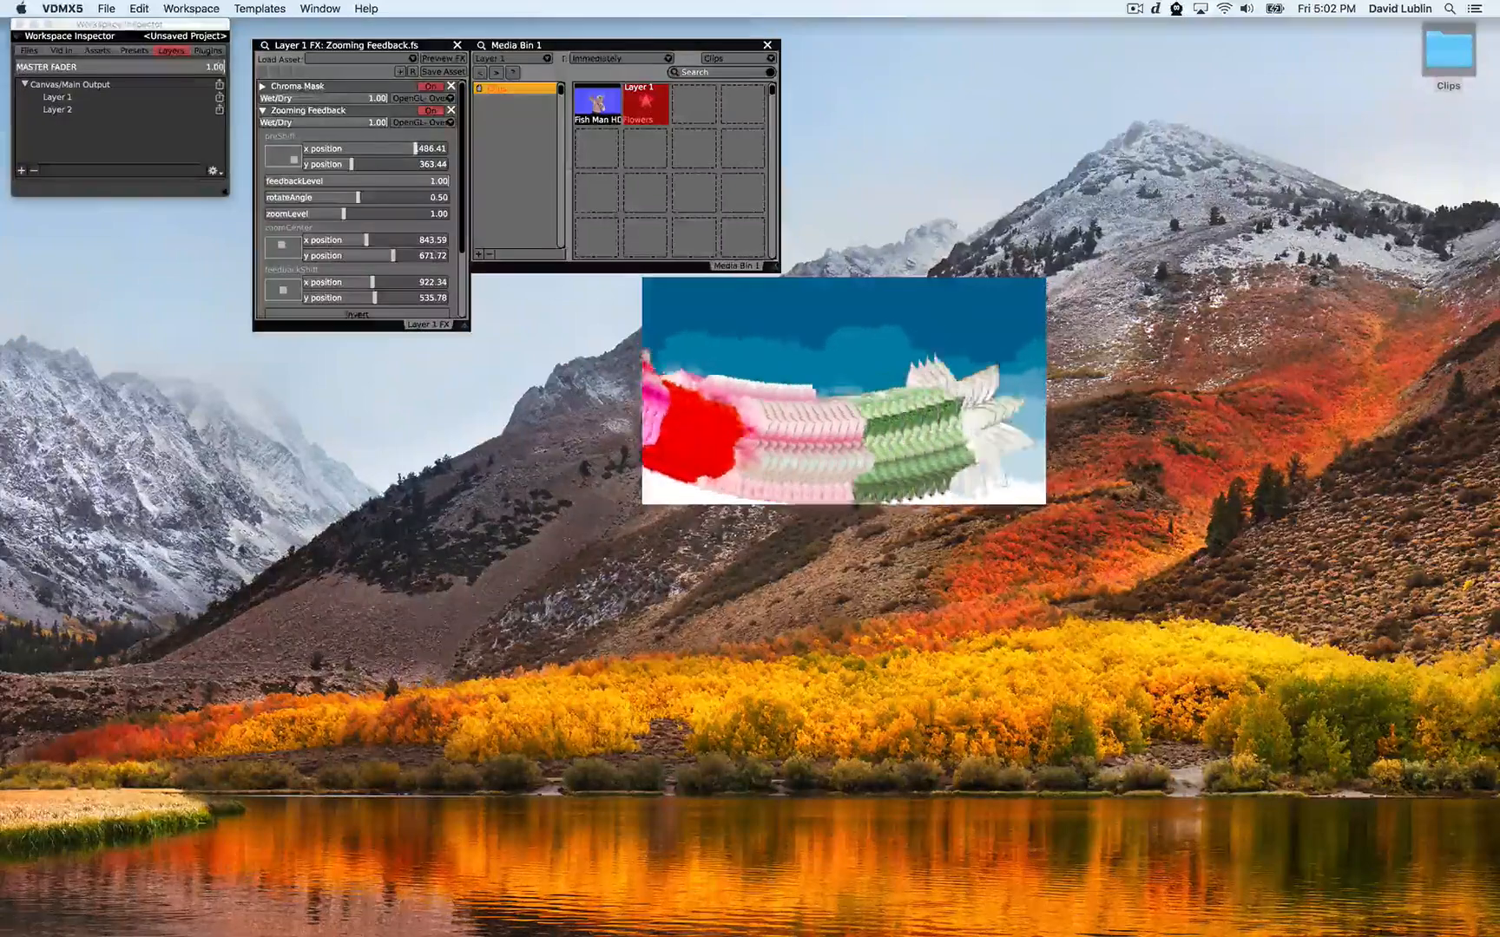
Add a Preview plugin to the workspace
{"action": "left_click", "coordinate": [205, 51]}
{"action": "left_click", "coordinate": [21, 170]}
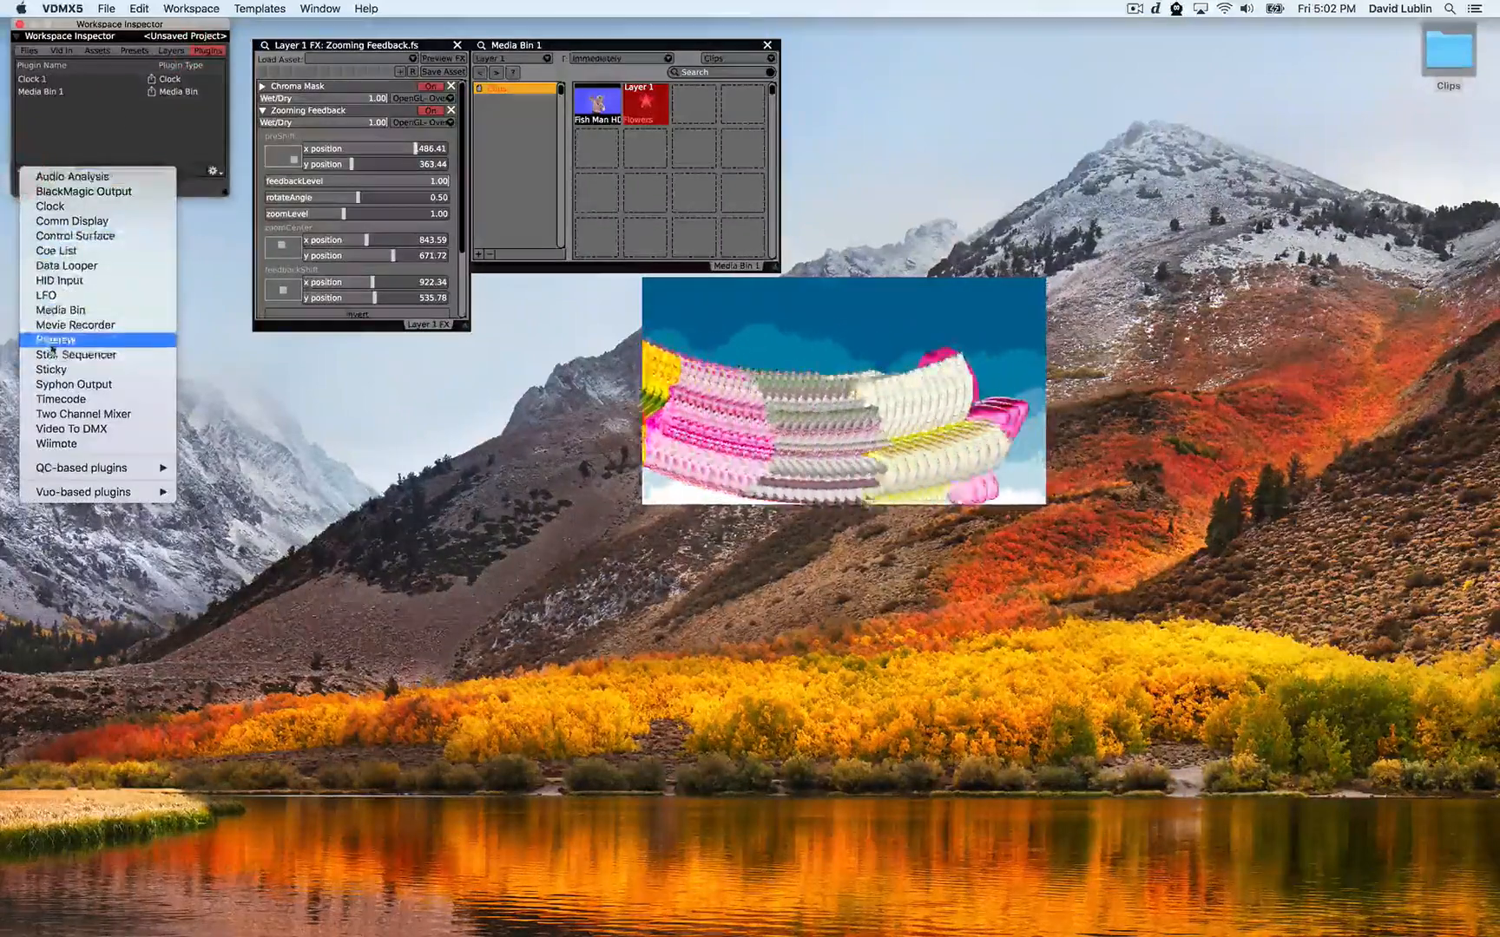
{"action": "left_click", "coordinate": [52, 340]}
Set the preview to show Layer 1 and move its window below the Layer 1 FX panel
{"action": "left_click", "coordinate": [531, 116]}
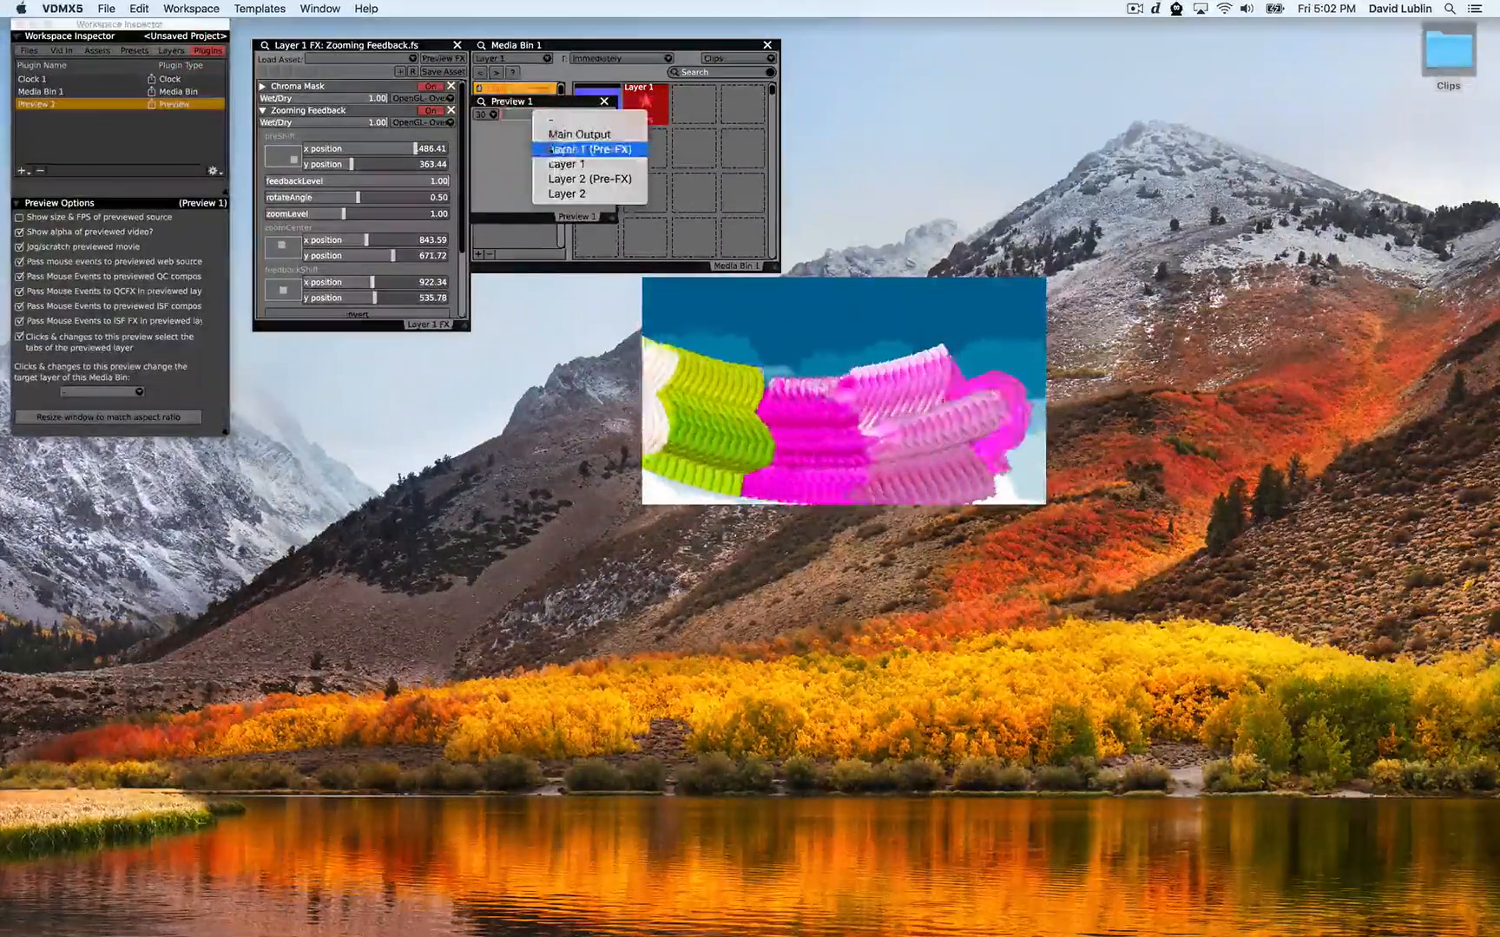
{"action": "left_click", "coordinate": [552, 163]}
{"action": "left_click_drag", "start_coordinate": [521, 102], "coordinate": [384, 368]}
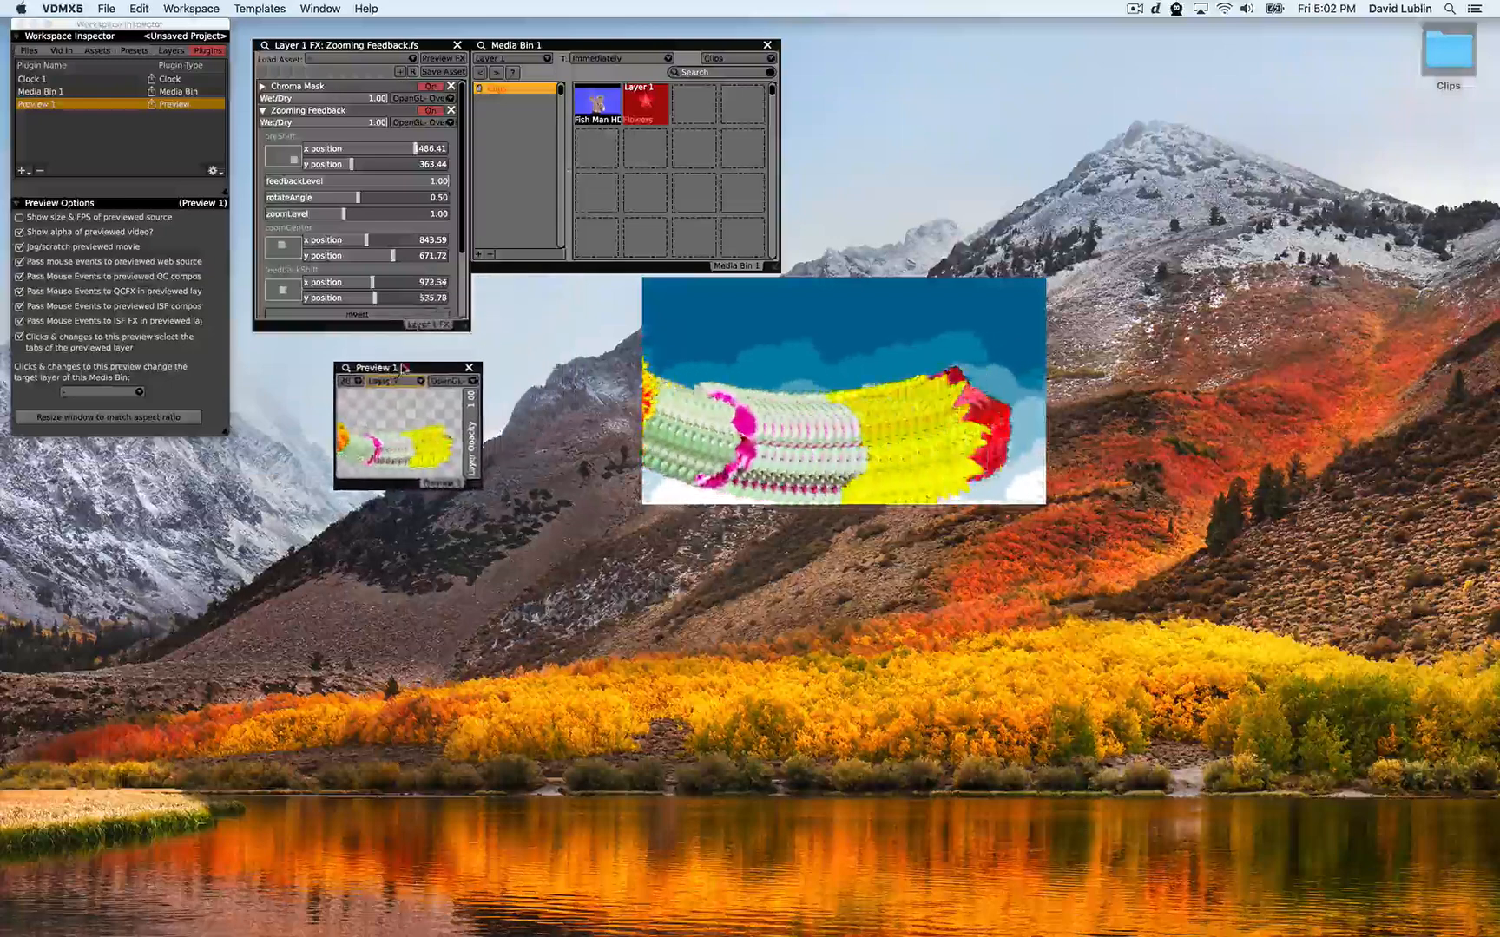
Switch the preview source to Layer 1 (Pre-FX) and enlarge the preview window
{"action": "left_click", "coordinate": [395, 379]}
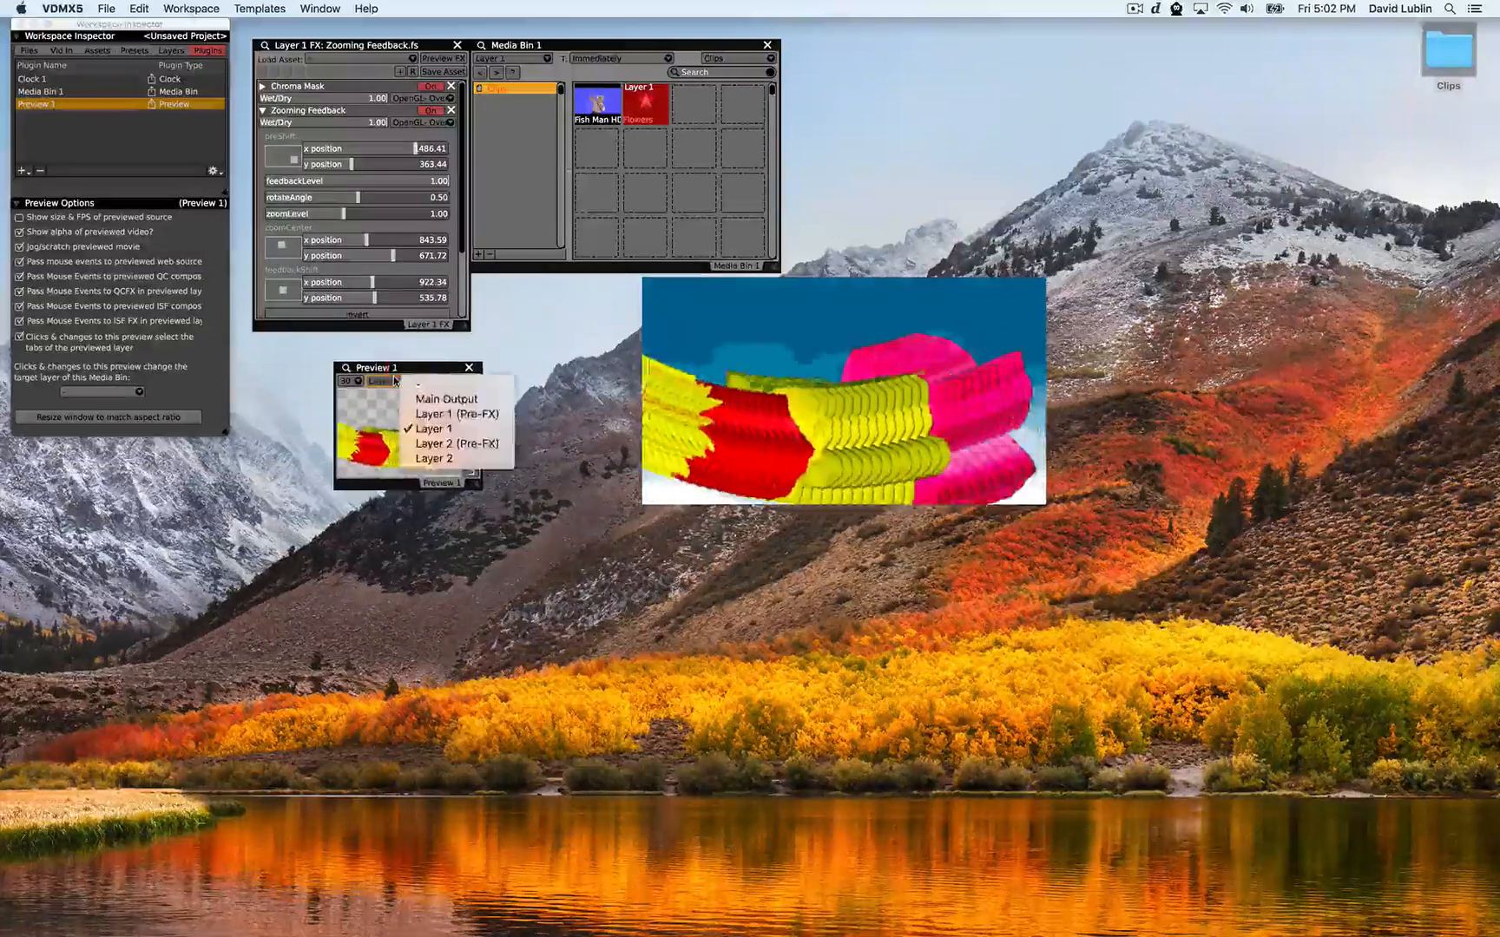
{"action": "left_click", "coordinate": [418, 422]}
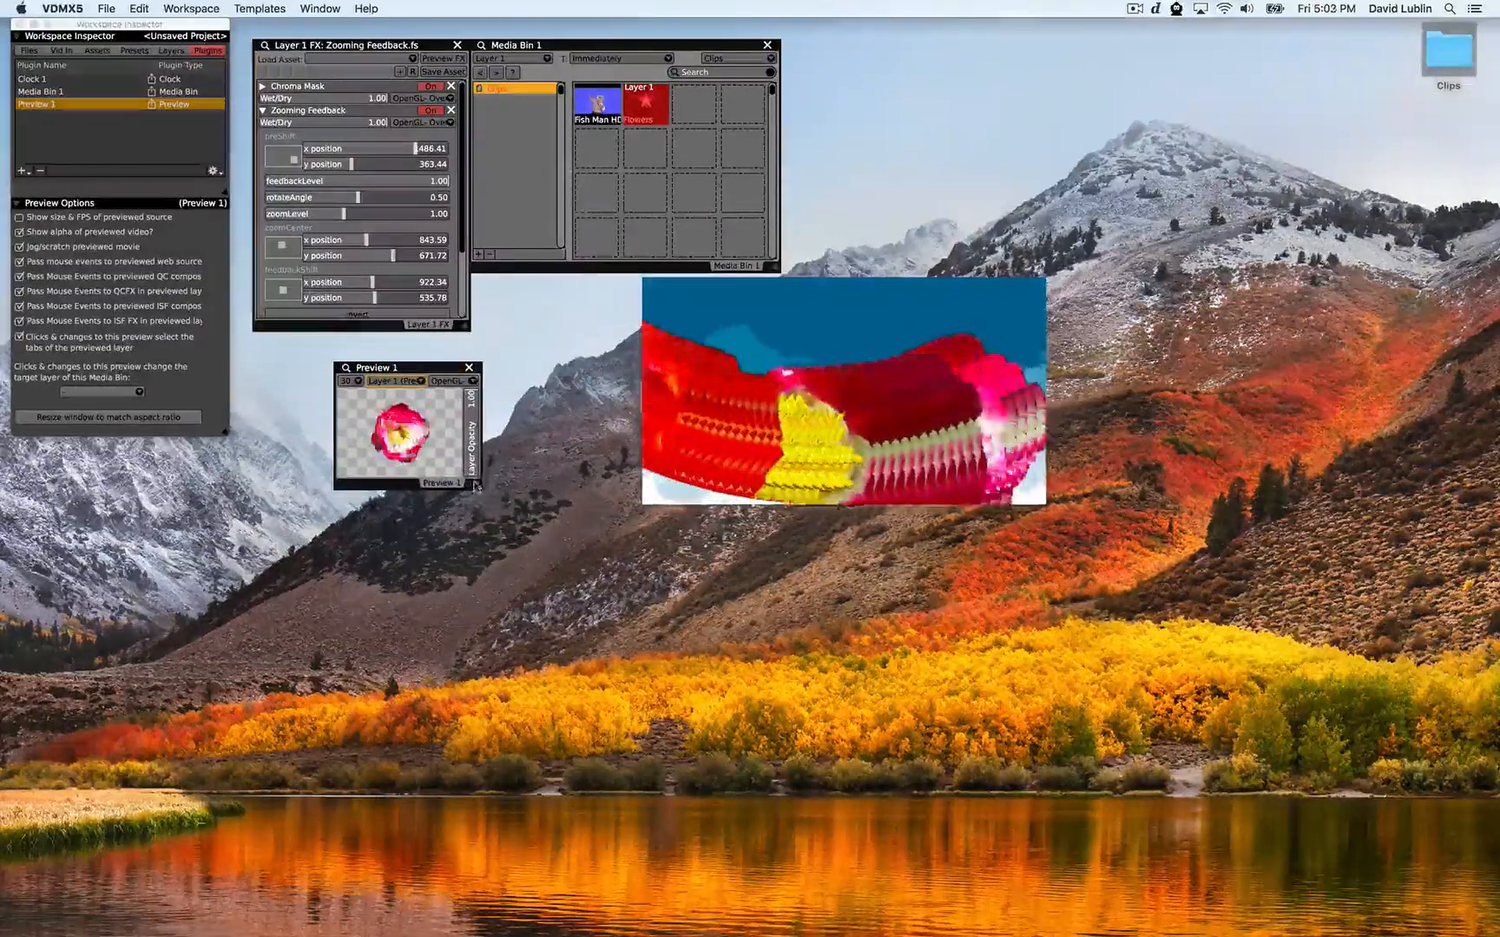
{"action": "left_click_drag", "start_coordinate": [480, 487], "coordinate": [618, 569]}
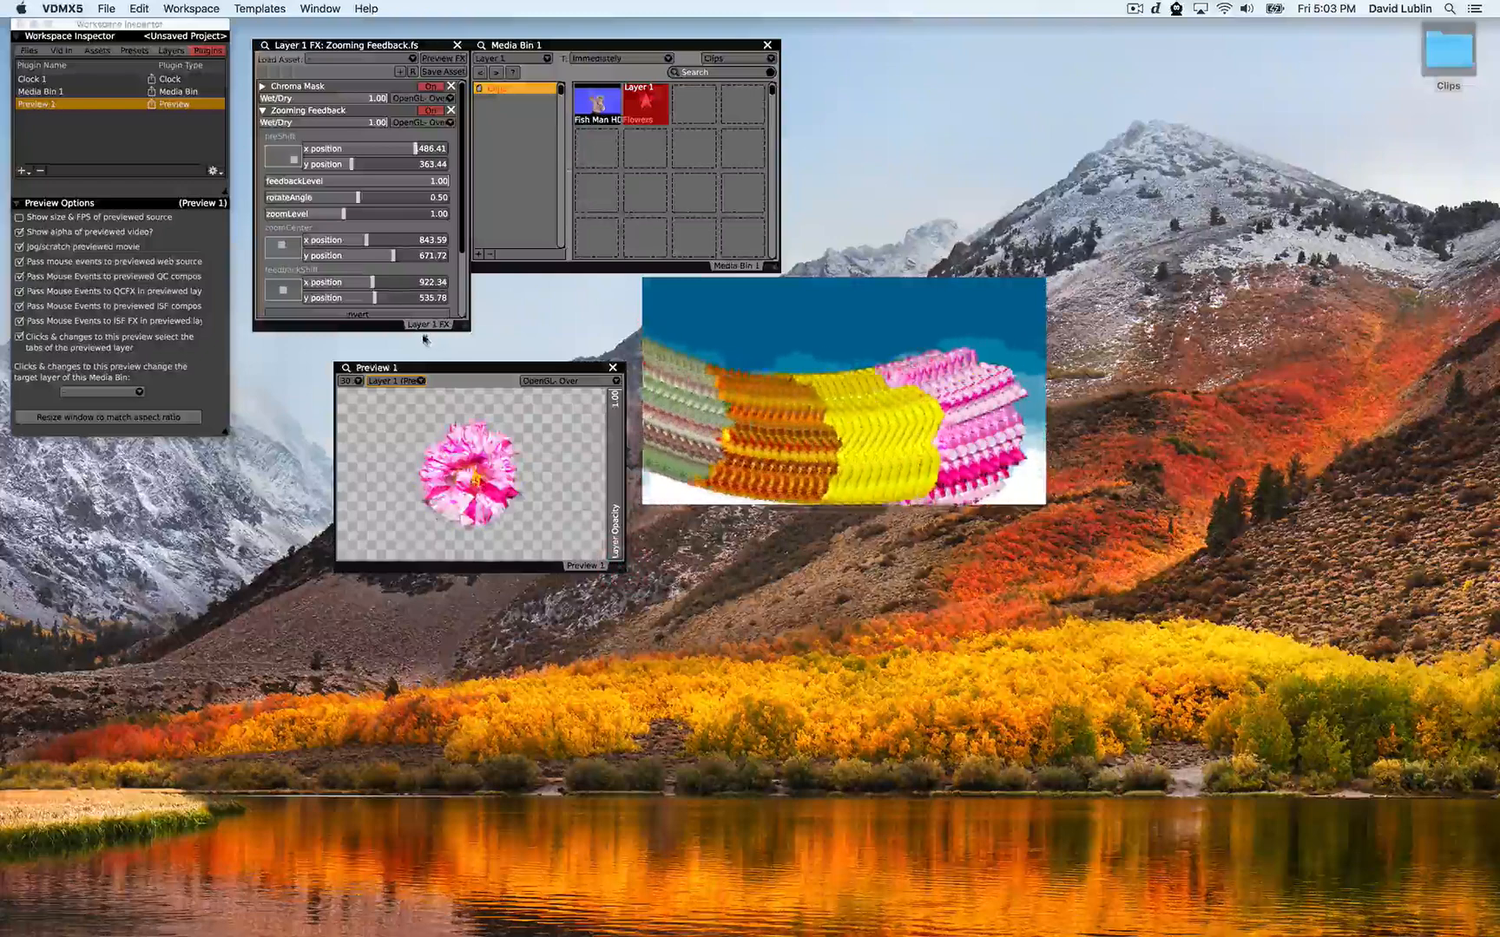
Set the Zooming Feedback blend mode to Over Alpha
{"action": "scroll", "coordinate": [364, 260], "scroll_direction": "down", "scroll_amount": 5}
{"action": "left_click", "coordinate": [334, 256]}
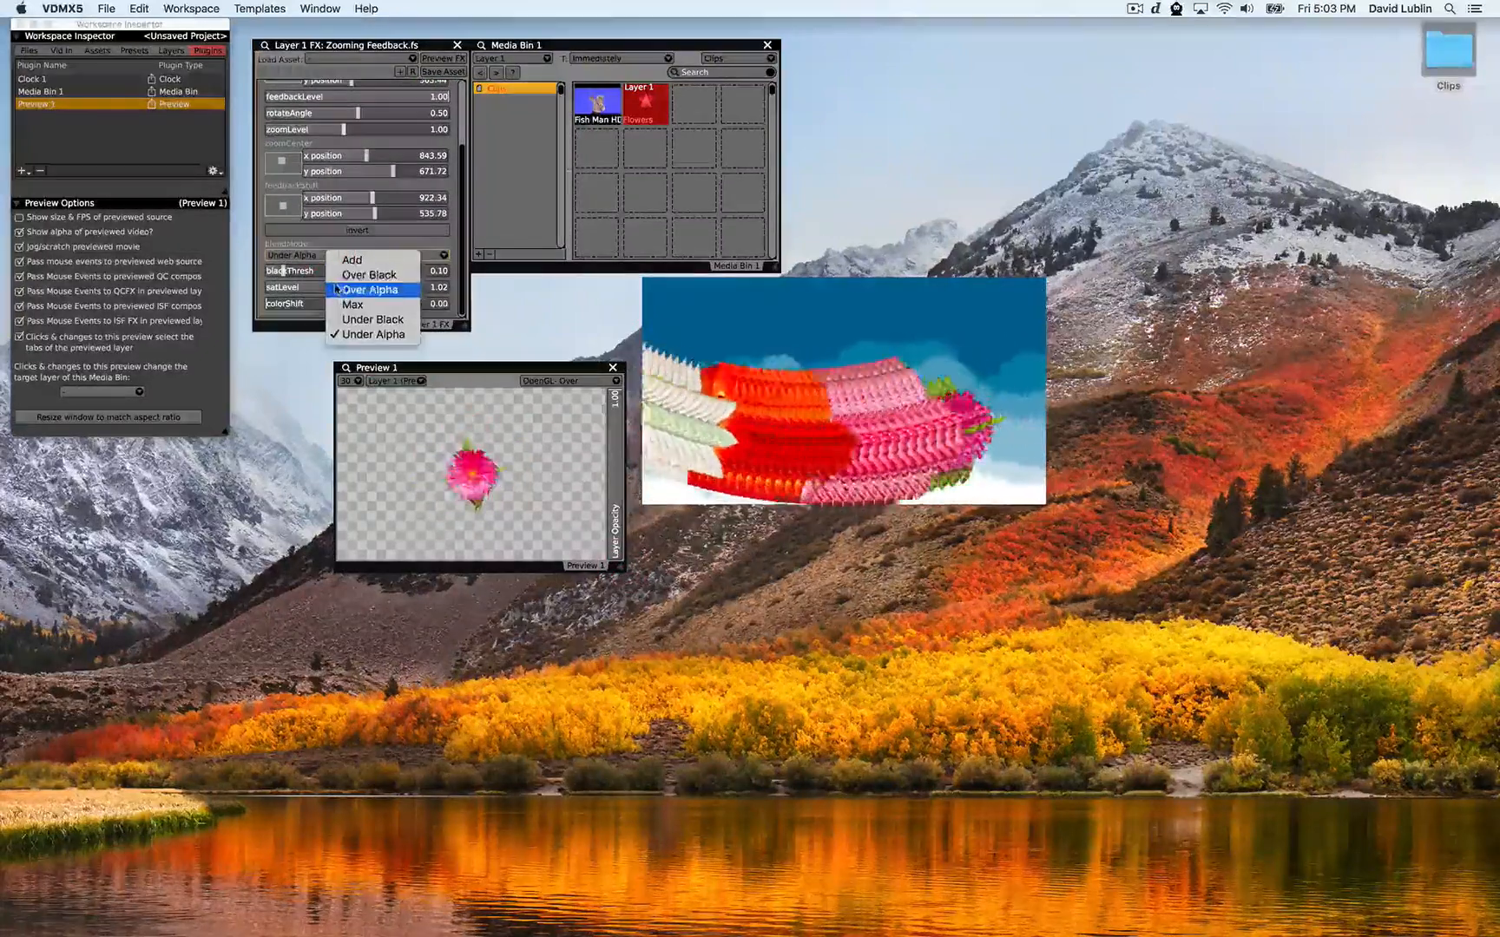
{"action": "left_click", "coordinate": [364, 290]}
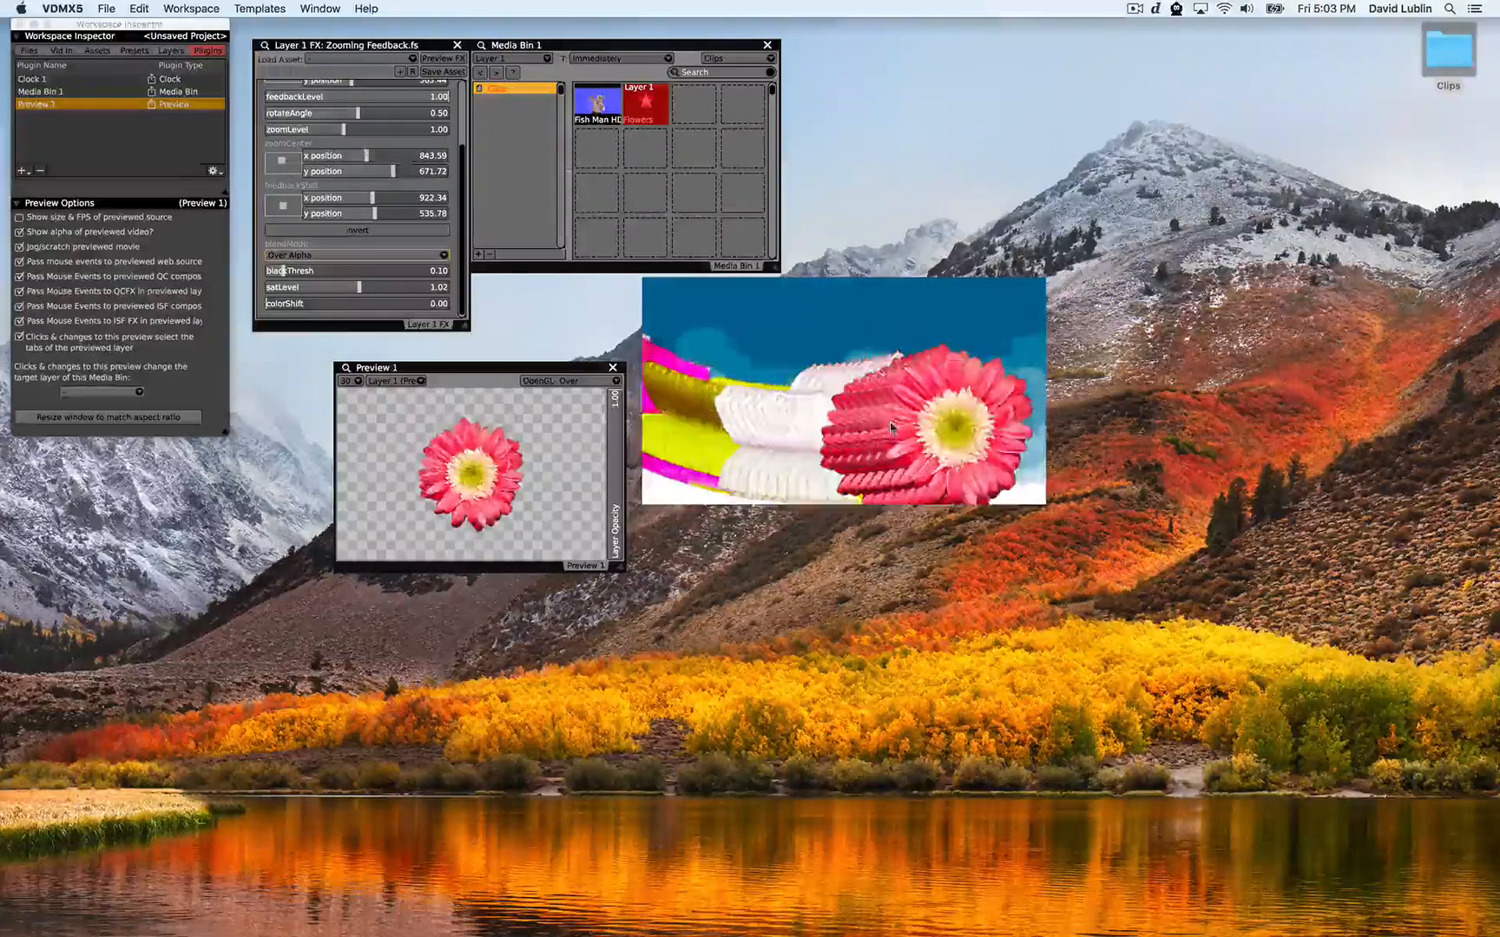
Turn off the Chroma Mask effect and move the topmost shift pad to about 1004.53, 482.50
{"action": "scroll", "coordinate": [283, 271], "scroll_direction": "up", "scroll_amount": 3}
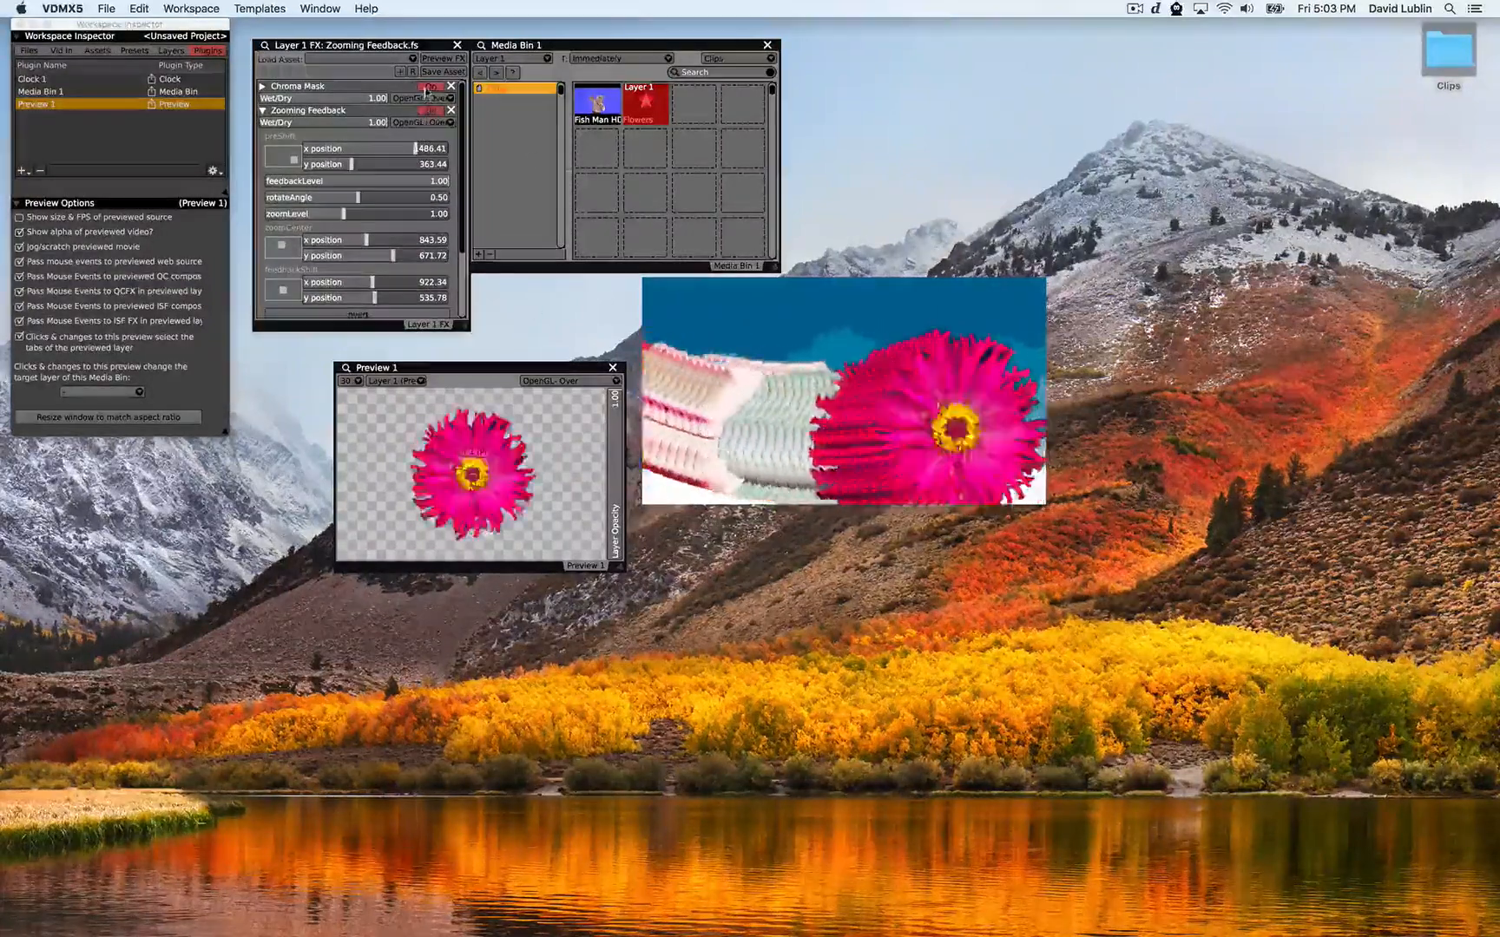
{"action": "left_click", "coordinate": [428, 87]}
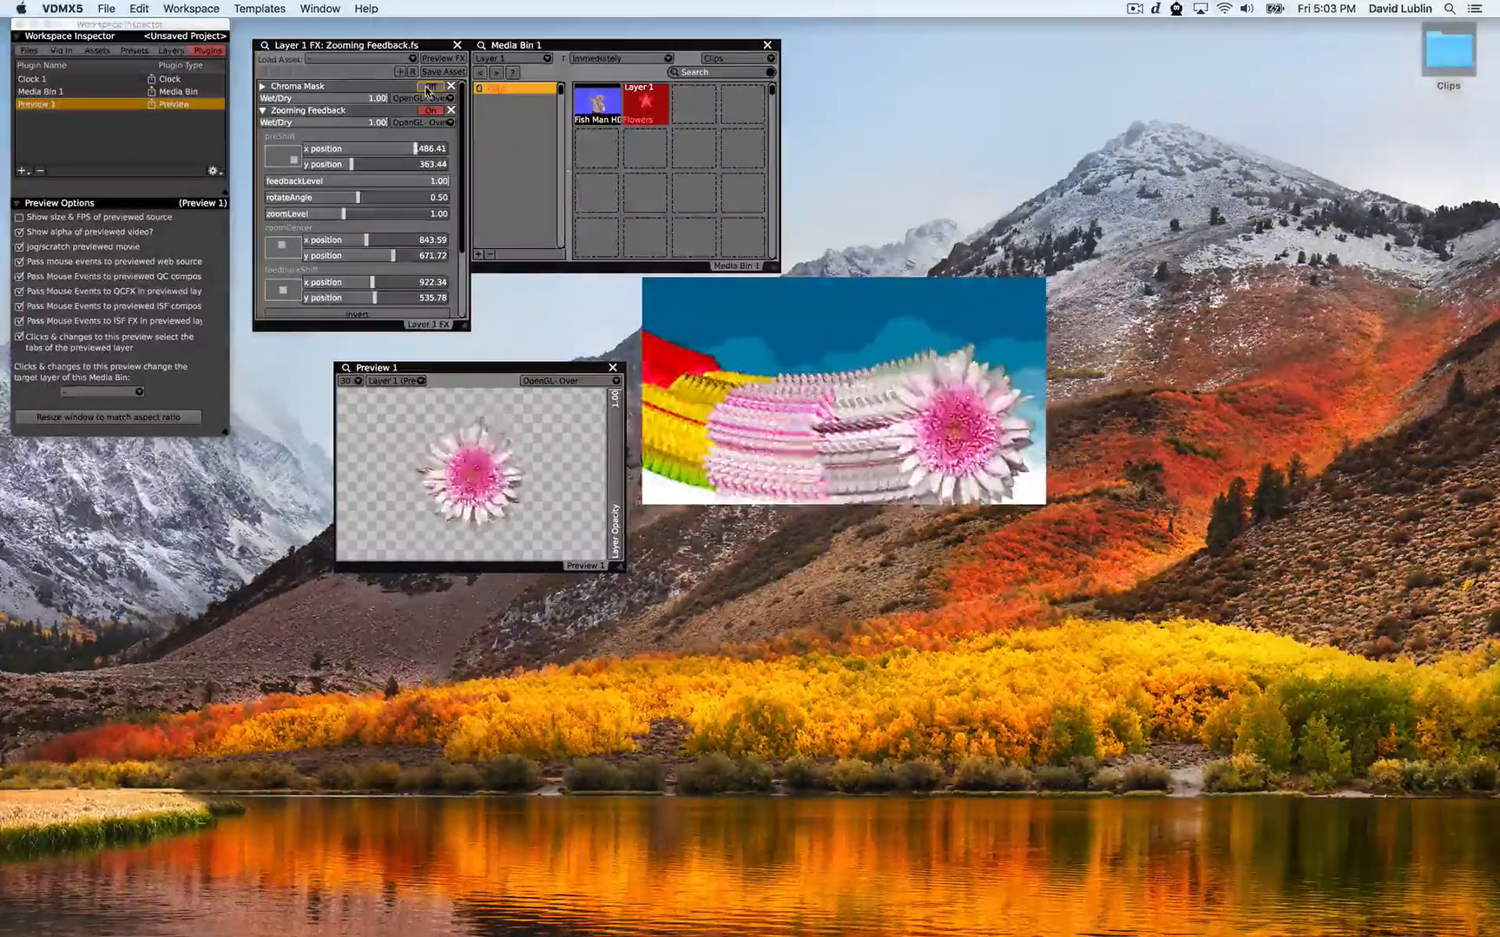
{"action": "left_click_drag", "start_coordinate": [293, 166], "coordinate": [283, 160]}
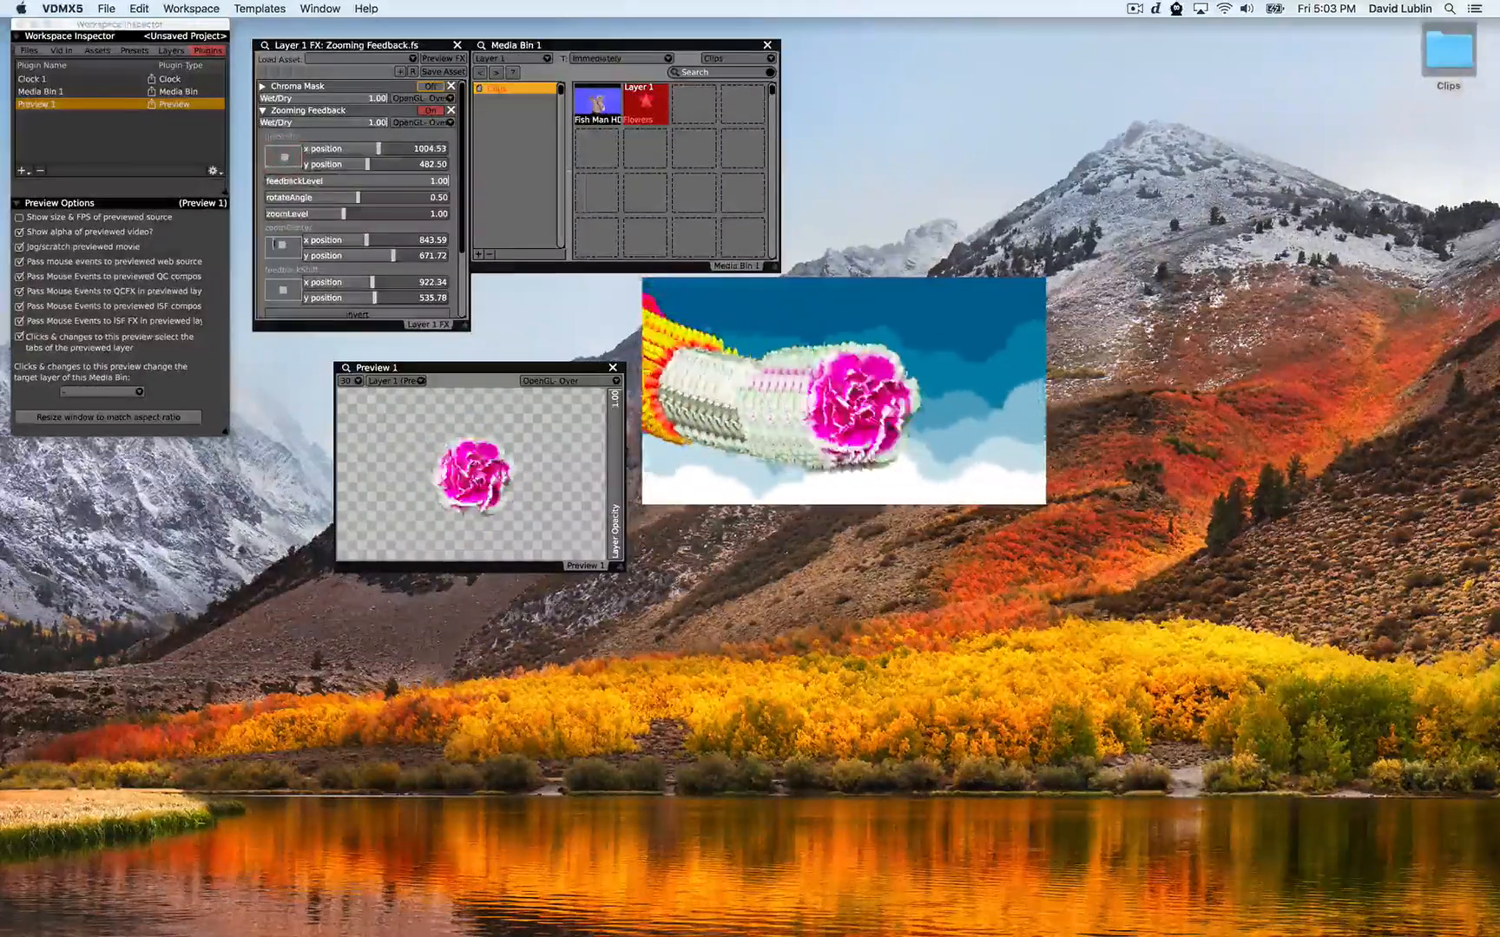